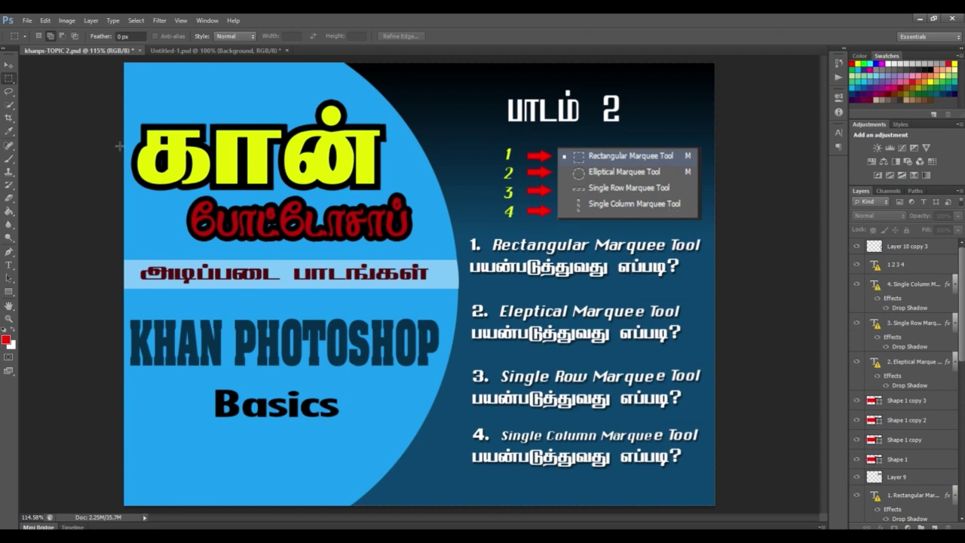
Bring up the Untitled-1 Selection Tools slide, checking the Move tool and marquee tool list.
left_click(9, 66)
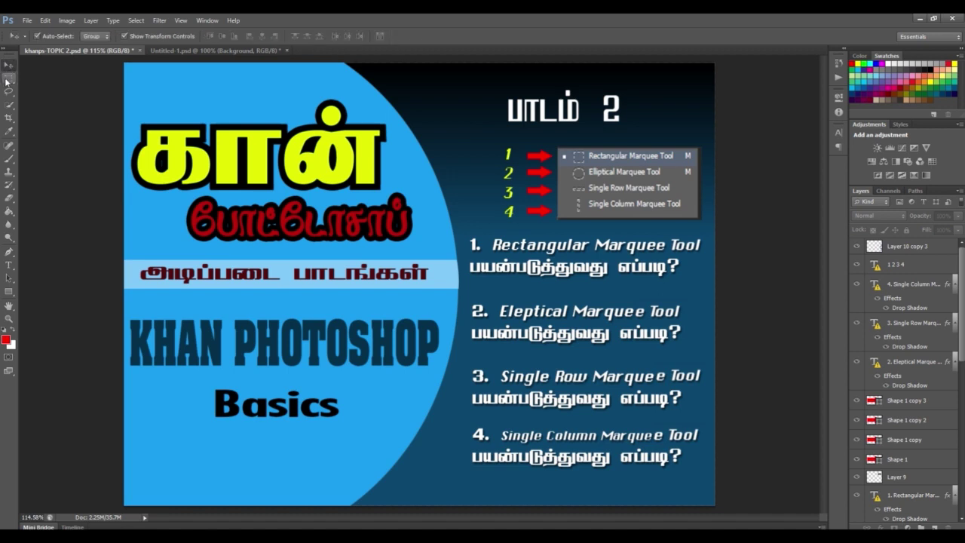
left_click(7, 80)
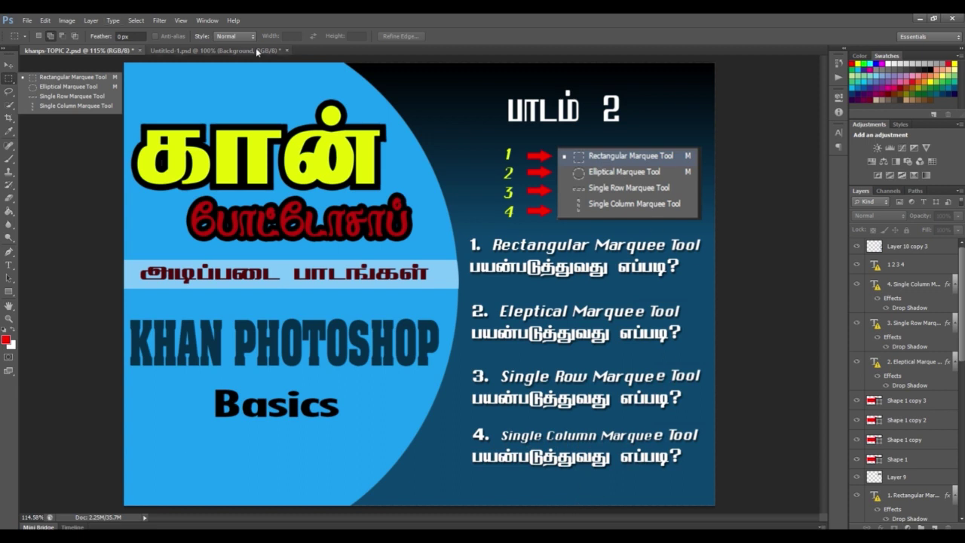
key("Escape")
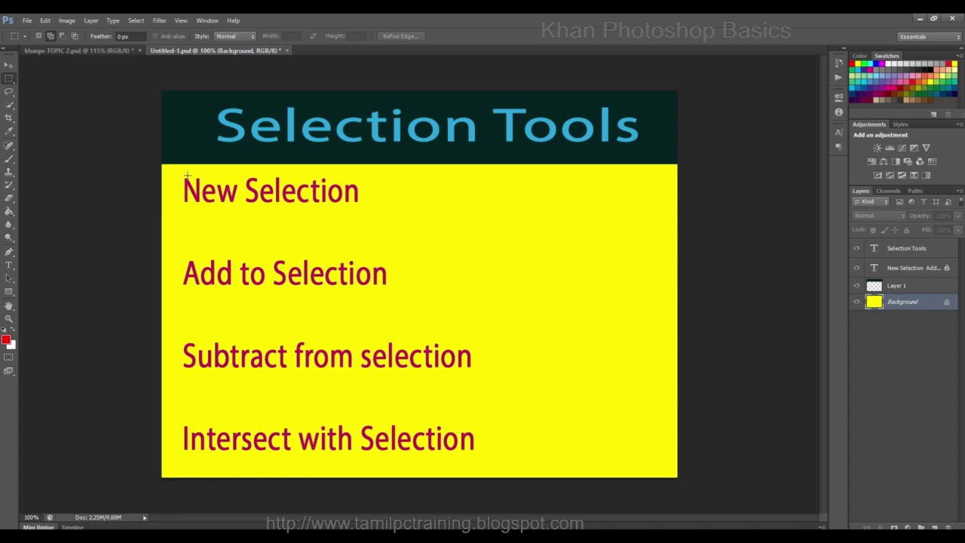
right_click(9, 80)
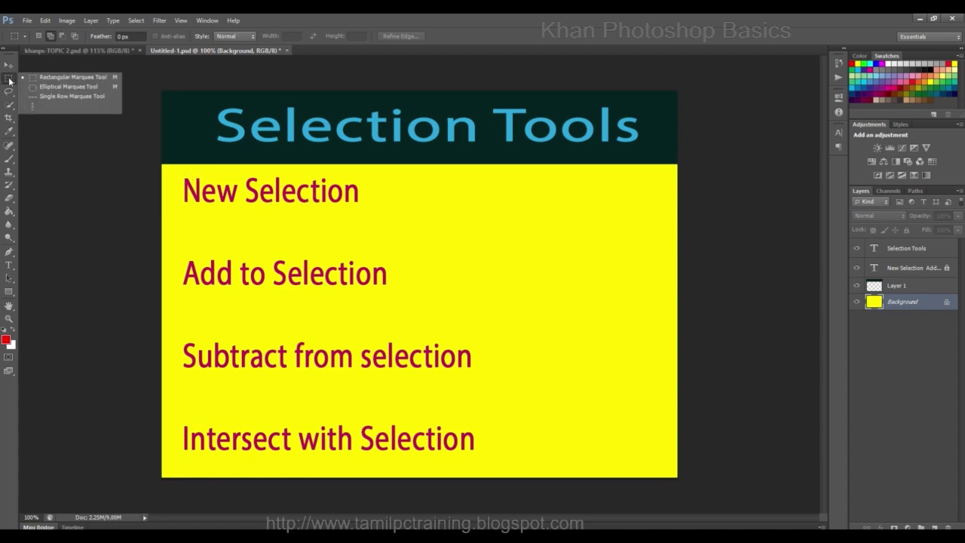
left_click(55, 81)
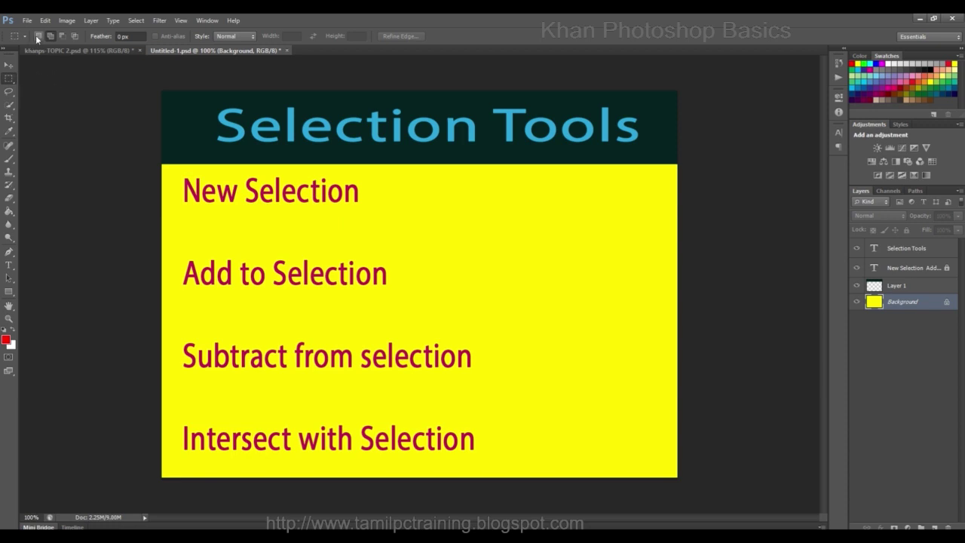
left_click(53, 35)
left_click(9, 105)
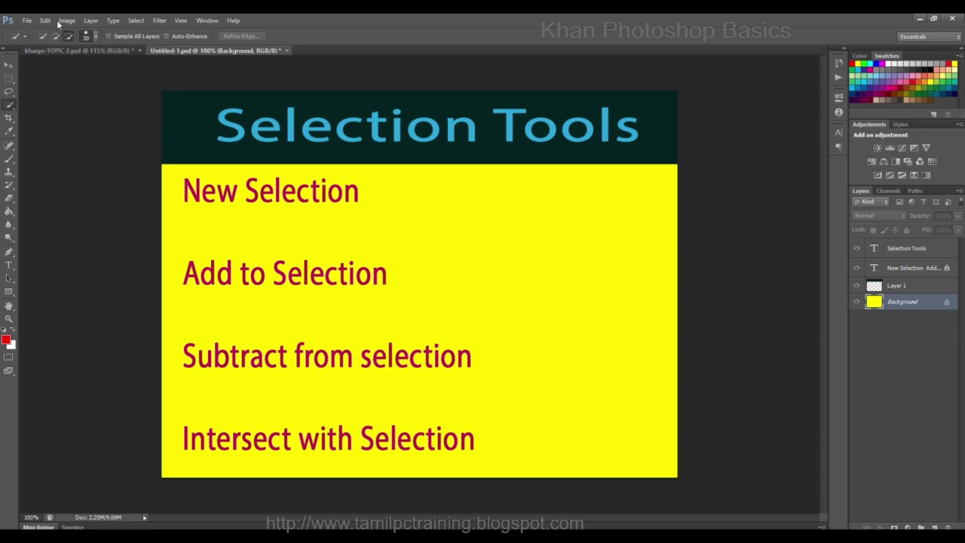
left_click(9, 130)
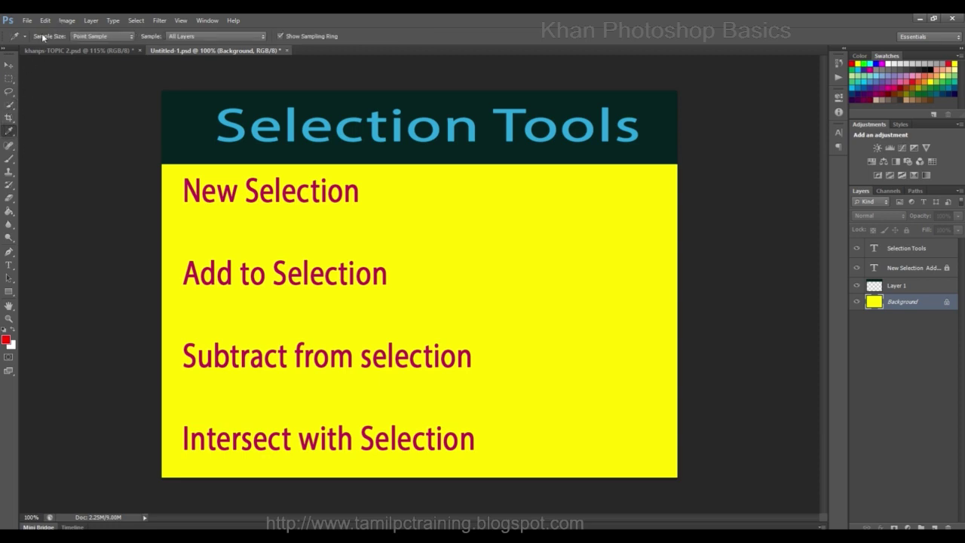
left_click(9, 78)
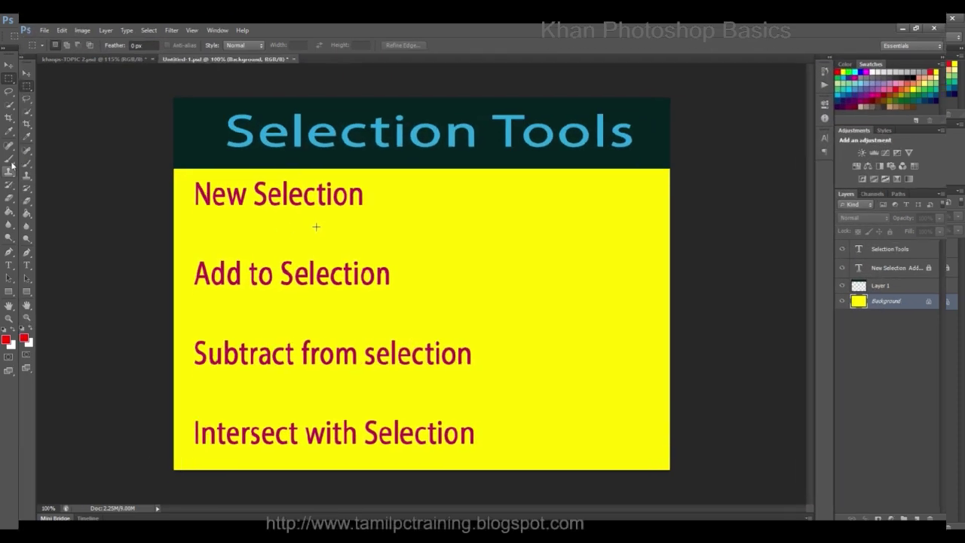
left_click_drag(175, 170, 369, 218)
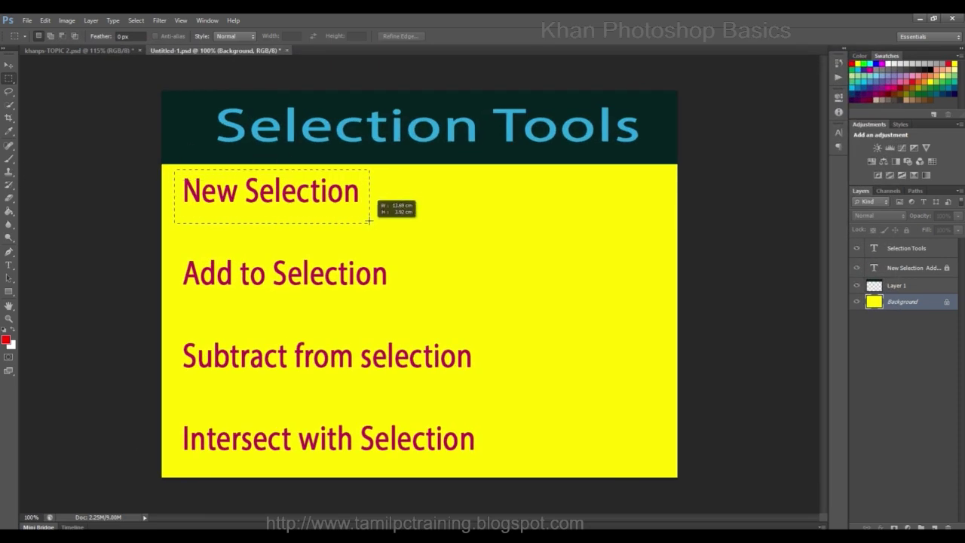
left_click(50, 35)
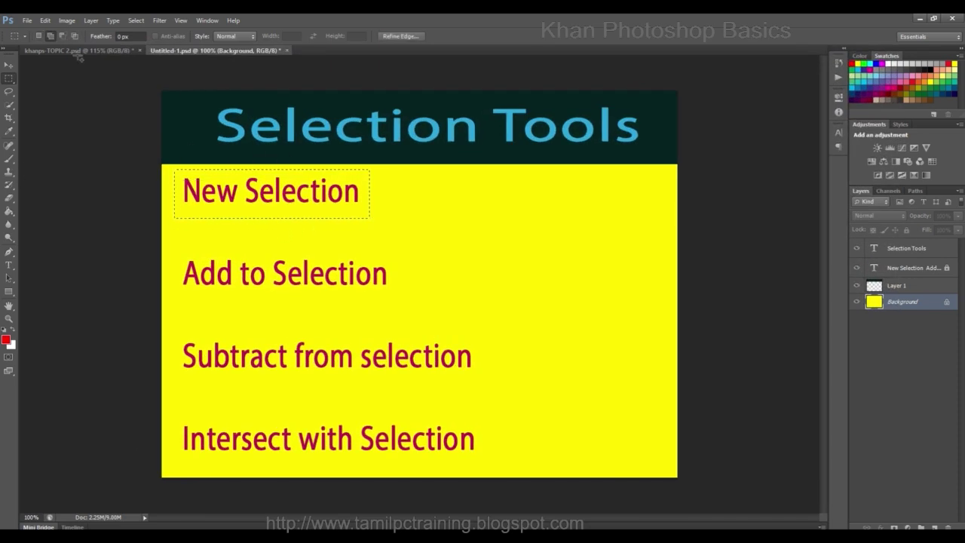
left_click_drag(178, 250, 400, 301)
left_click(63, 34)
left_click_drag(173, 326, 460, 369)
left_click(74, 36)
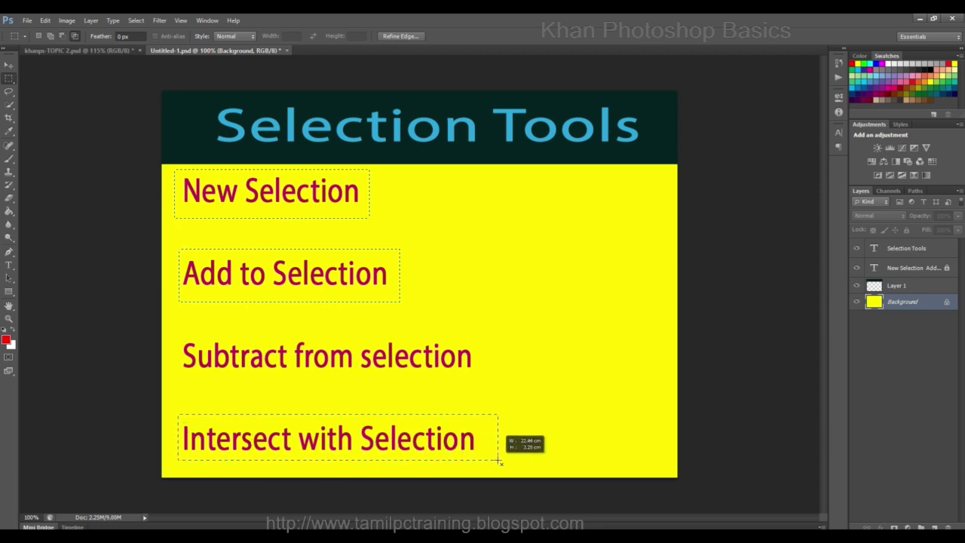
left_click_drag(177, 414, 498, 460)
left_click(445, 214)
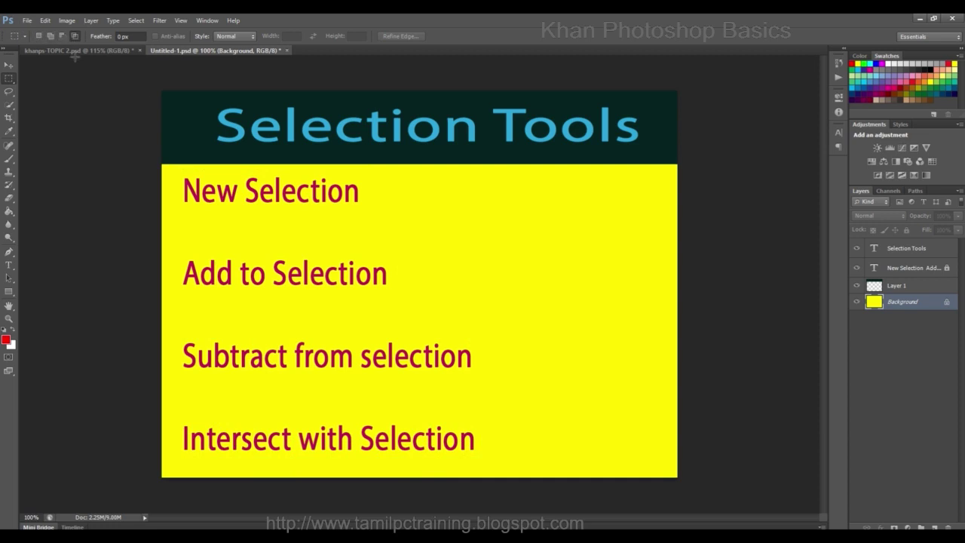
In New Selection mode, drag five rectangles right of the text, each replacing the last.
left_click(37, 37)
left_click_drag(491, 223, 619, 308)
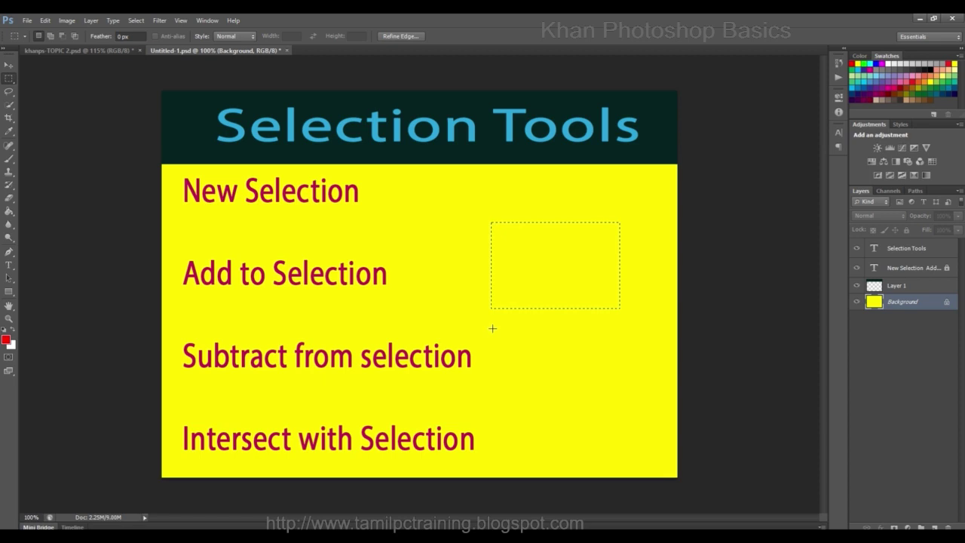
left_click_drag(493, 325, 637, 423)
left_click_drag(480, 195, 640, 295)
mouse_move(481, 301)
left_mouse_down()
mouse_move(549, 327)
mouse_move(637, 407)
left_mouse_up()
left_click_drag(477, 203, 646, 311)
Deselect, then in Add mode combine two side-by-side rectangles and one below.
right_click(402, 227)
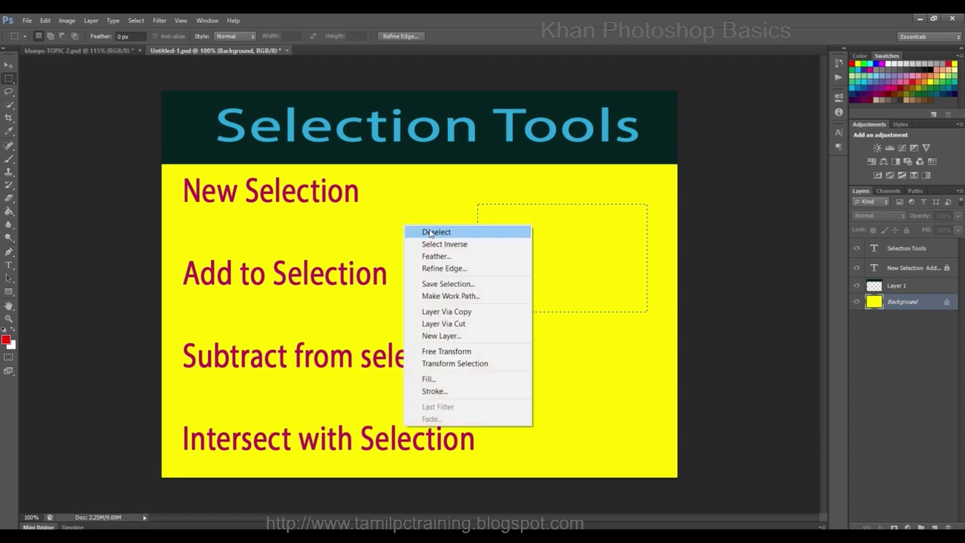
left_click(433, 236)
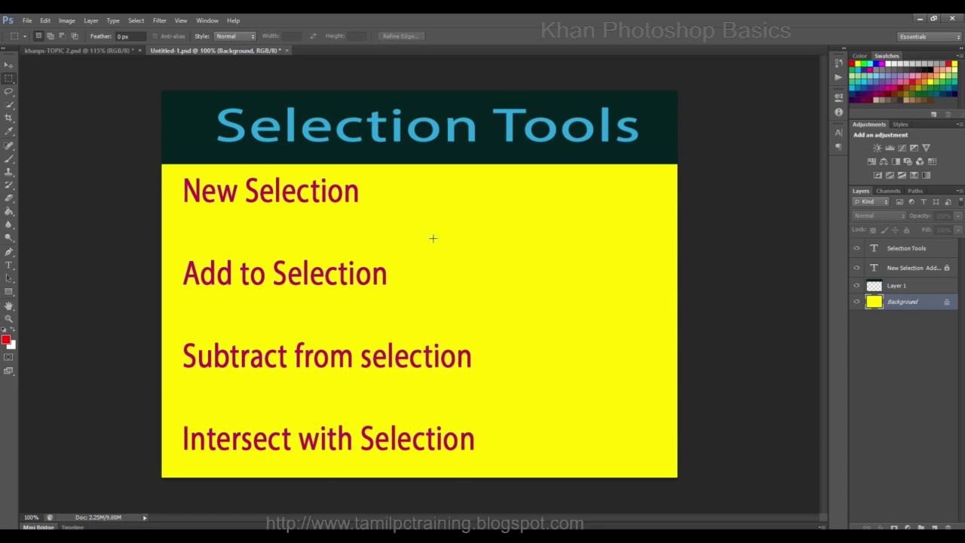
left_click(50, 37)
left_click_drag(488, 210, 580, 298)
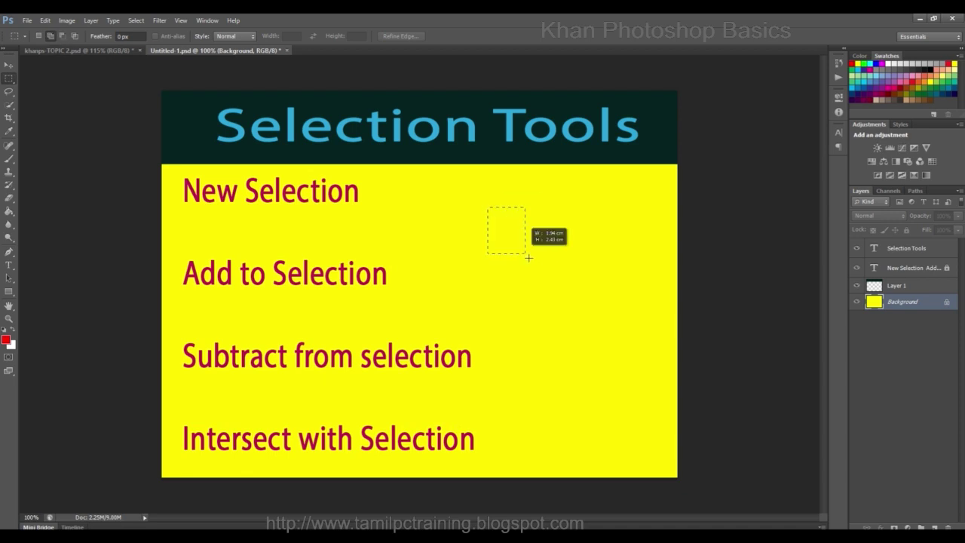
left_click_drag(583, 207, 669, 298)
left_click_drag(532, 304, 630, 390)
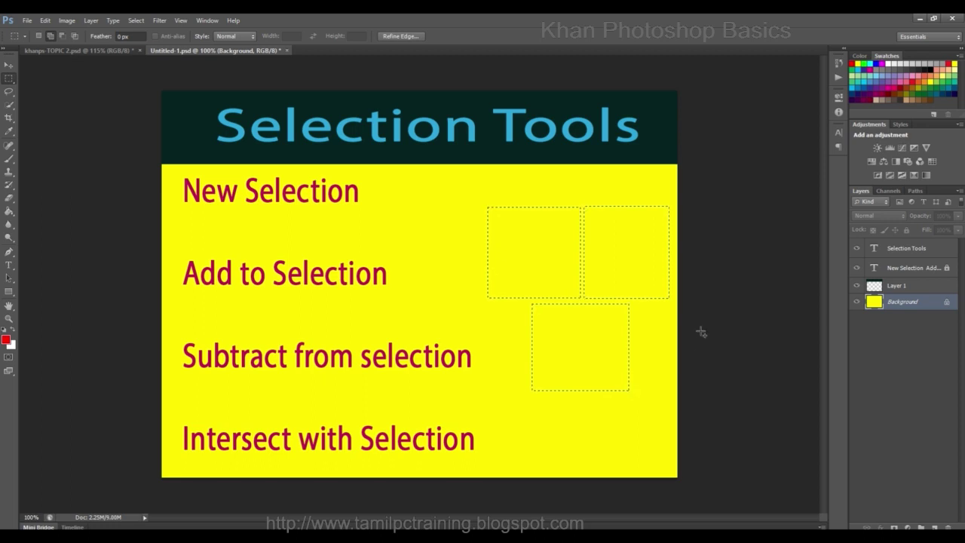
Toggle the marquee mode between Add and Subtract, ending on Add to Selection.
left_click(49, 36)
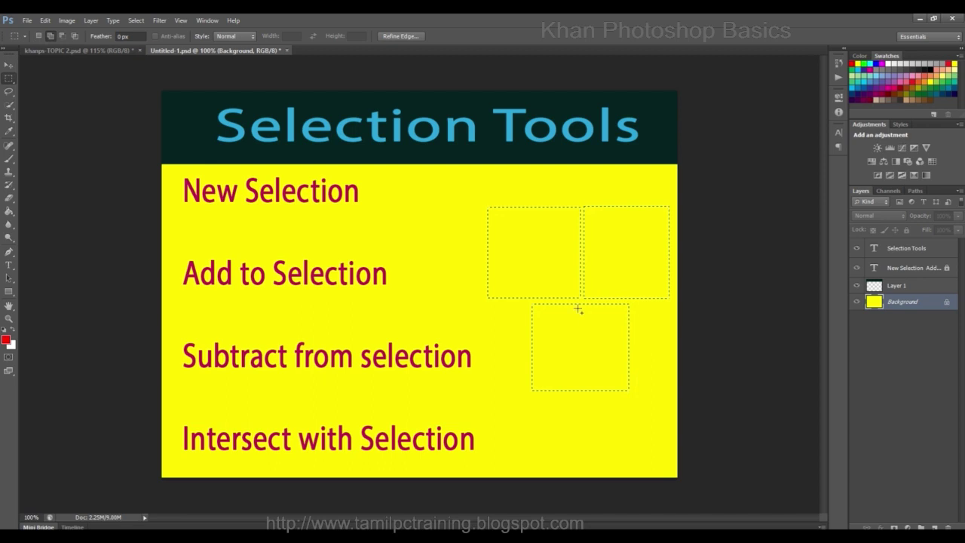
left_click(61, 36)
left_click(51, 39)
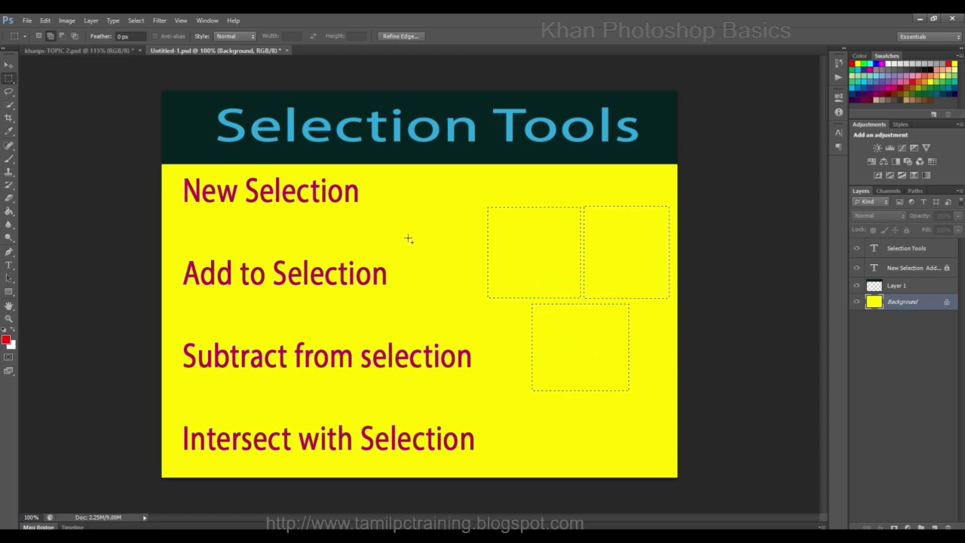
Subtract a square from the selection's centre, then intersect it with a larger rectangle.
left_click(63, 37)
left_click_drag(549, 267, 609, 316)
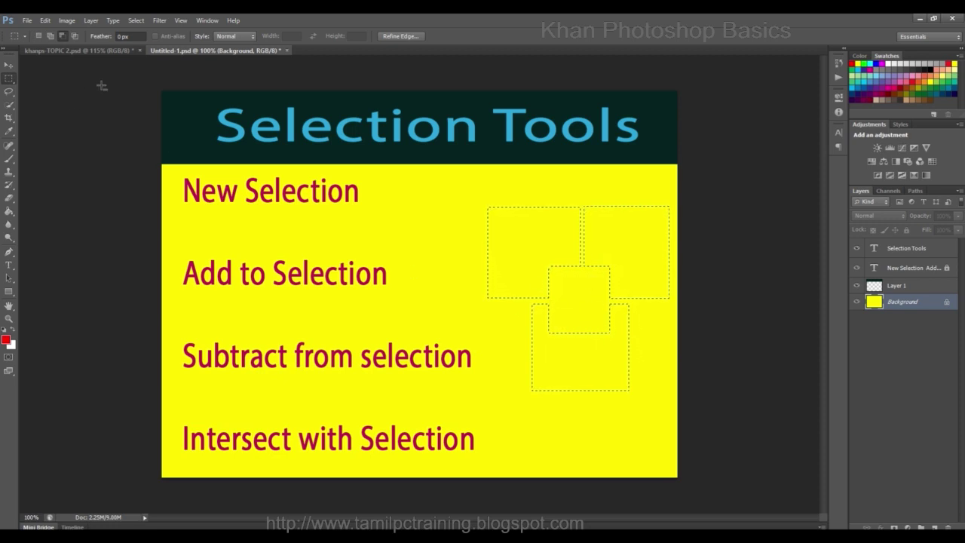
left_click(77, 37)
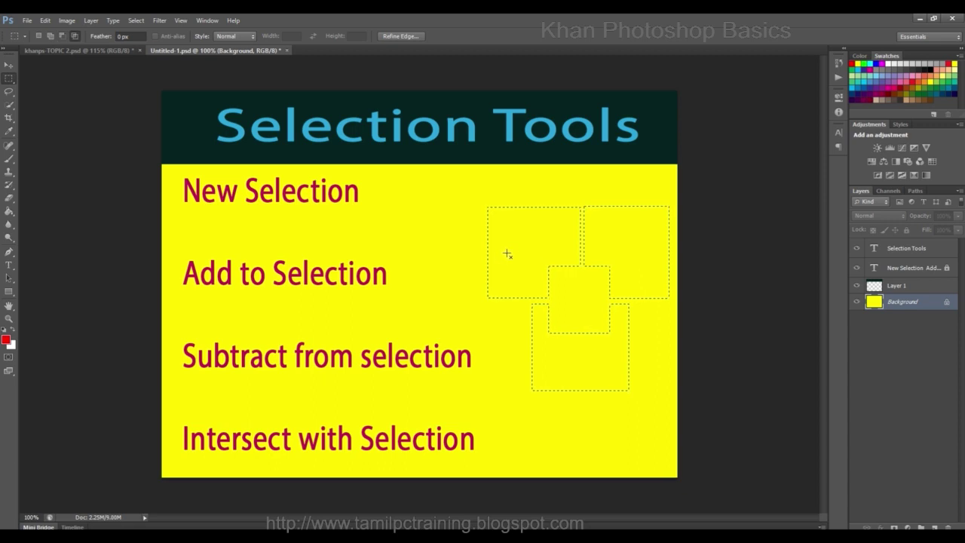
left_click_drag(516, 244, 645, 353)
left_click_drag(643, 354, 644, 354)
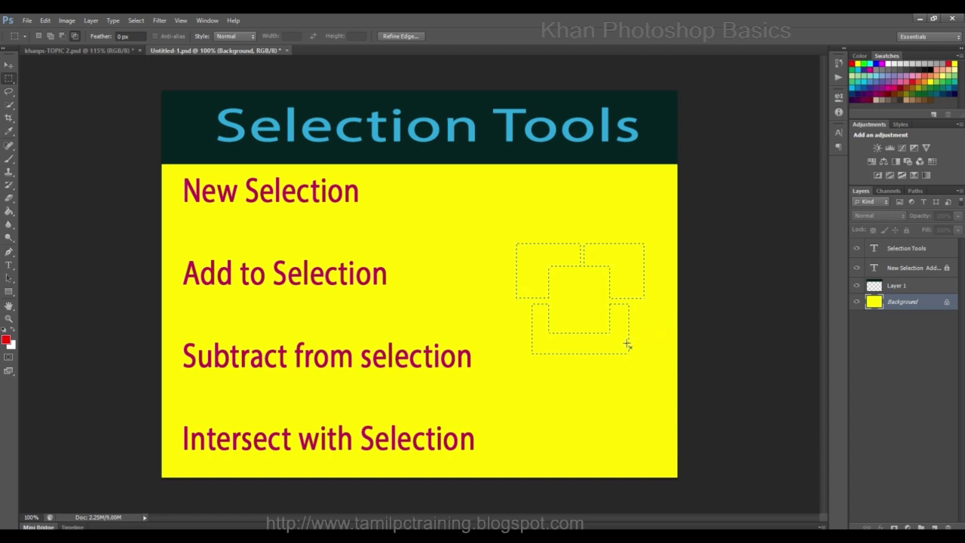
left_click(74, 35)
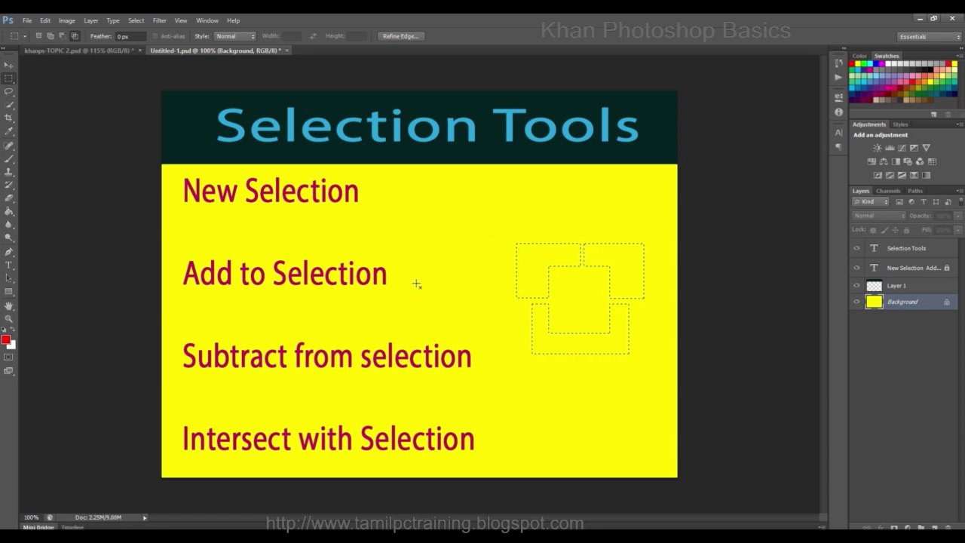
Clear the selection, try two rectangles in Subtract mode, then deselect again.
right_click(489, 203)
left_click(538, 207)
left_click(62, 37)
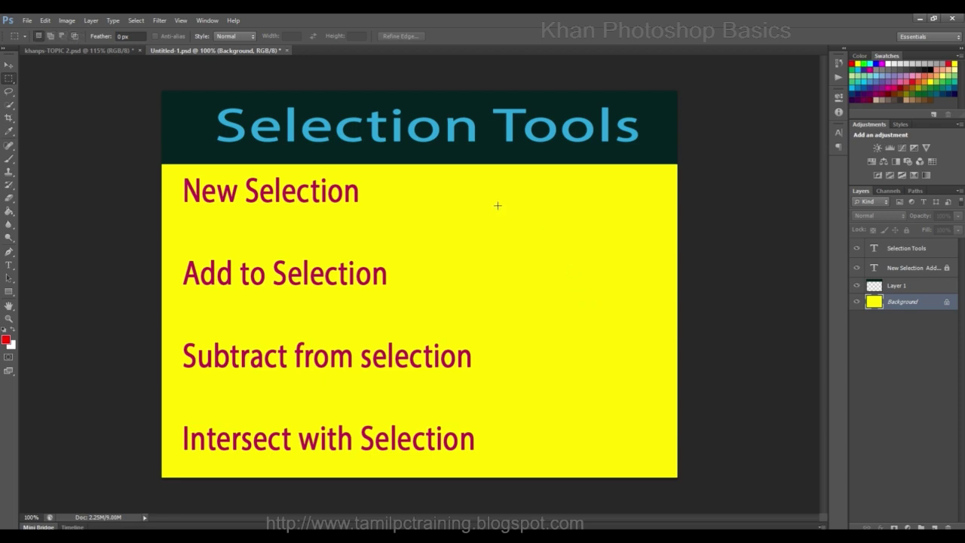
left_click_drag(493, 200, 625, 295)
mouse_move(521, 325)
left_mouse_down()
mouse_move(616, 360)
mouse_move(653, 395)
left_mouse_up()
left_click(585, 307)
In Add mode, build a selection of three rectangles stepping down the slide's right.
left_click(49, 35)
left_click_drag(482, 192, 584, 266)
left_click_drag(522, 278, 626, 346)
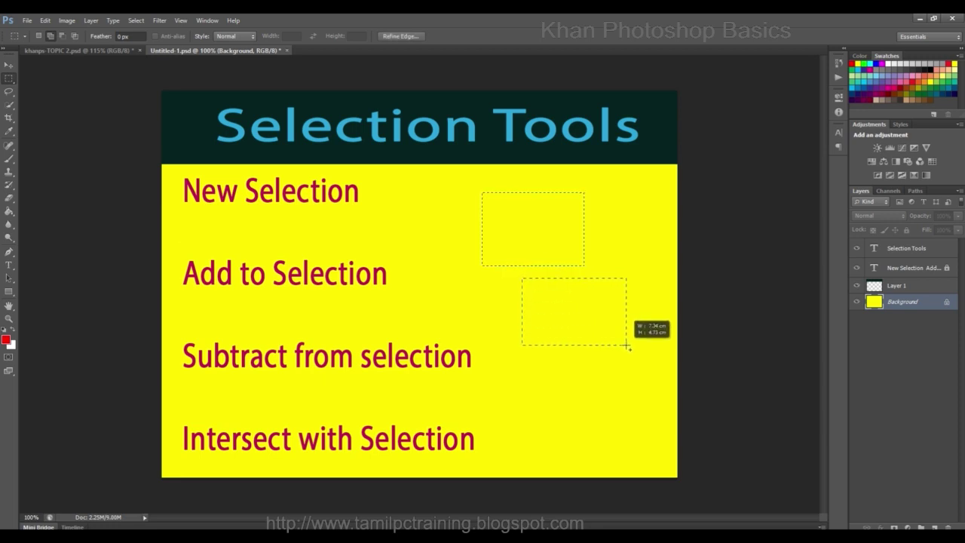
left_click_drag(558, 354, 662, 419)
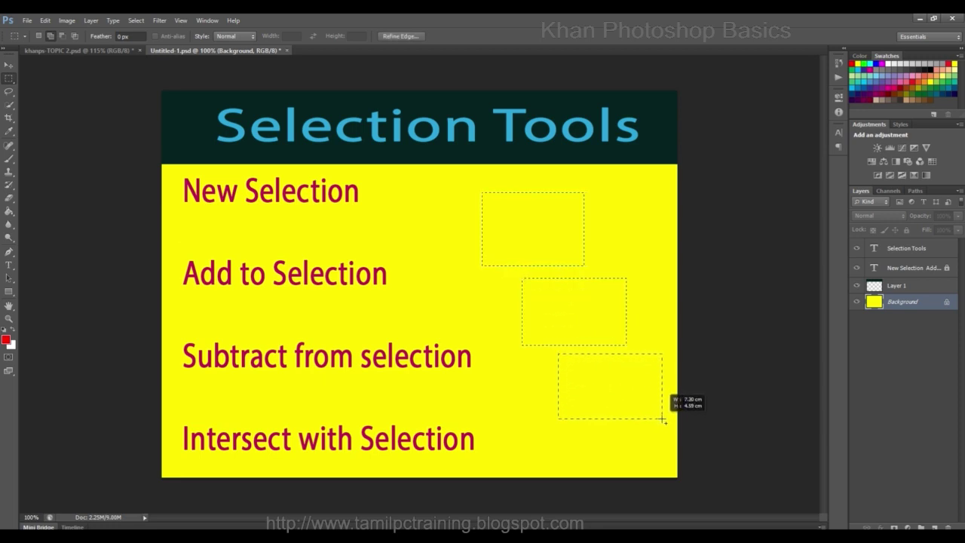
Subtract a narrow strip and the right parts, then intersect to keep three small pieces.
left_click(62, 37)
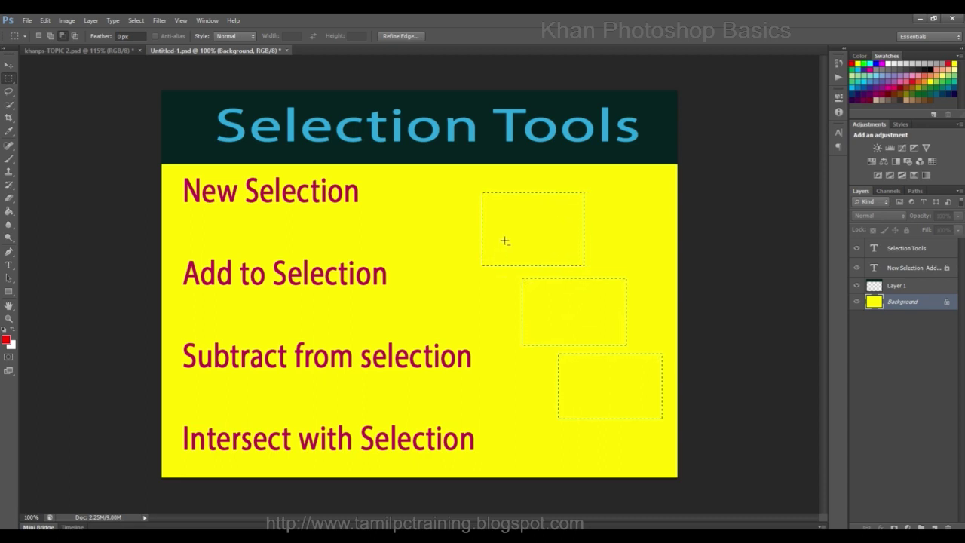
left_click_drag(502, 183, 536, 385)
left_click_drag(582, 188, 638, 398)
left_click(75, 36)
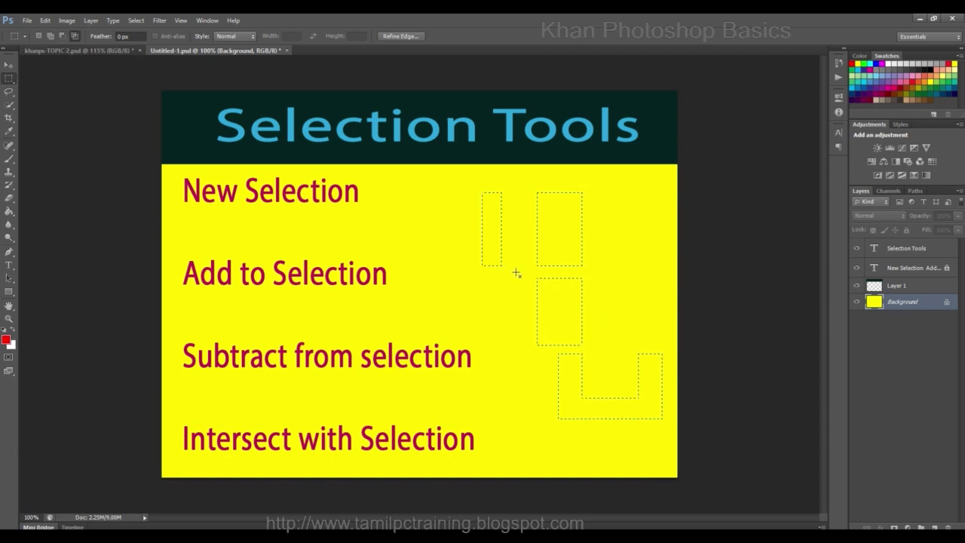
left_click_drag(462, 230, 616, 315)
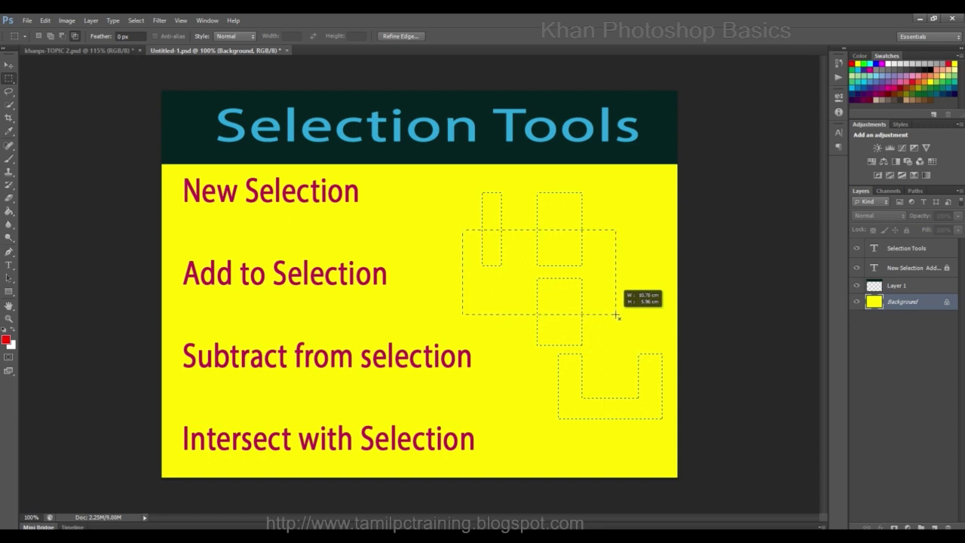
left_click_drag(617, 315, 617, 315)
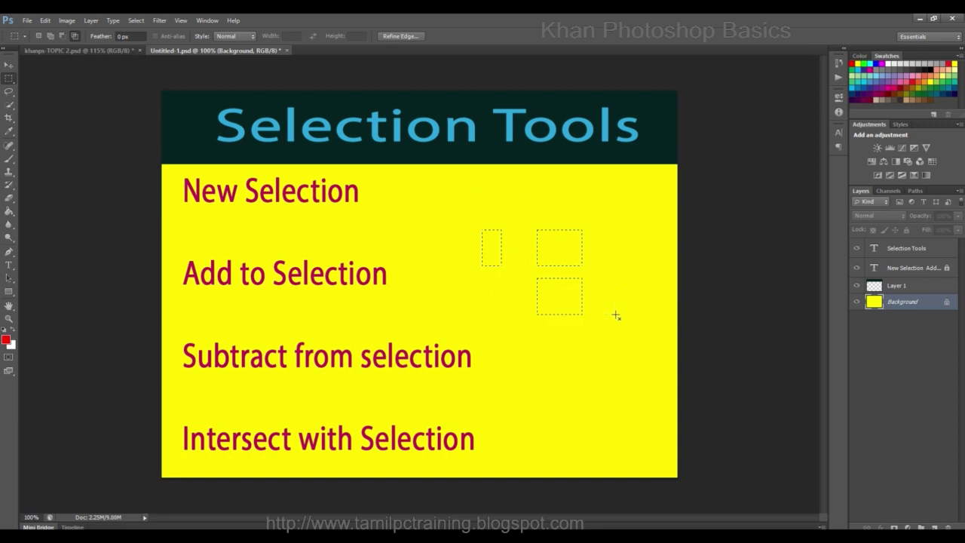
Remove the whole selection using Deselect from the right-click menu.
right_click(614, 224)
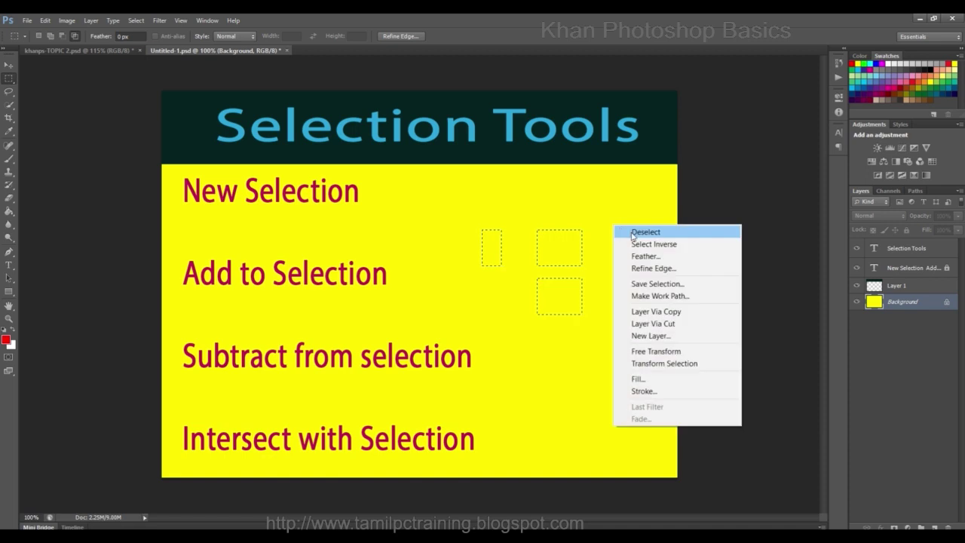
left_click(633, 233)
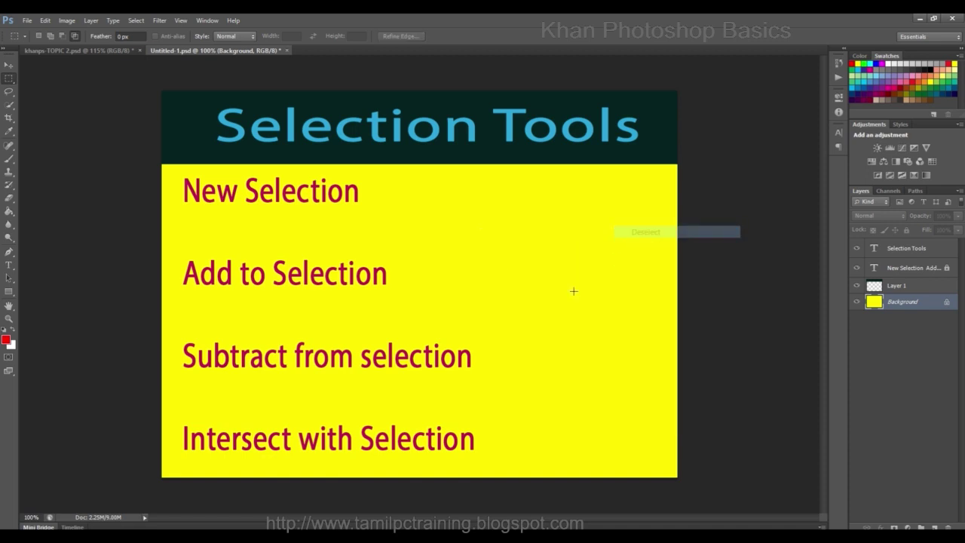
right_click(8, 80)
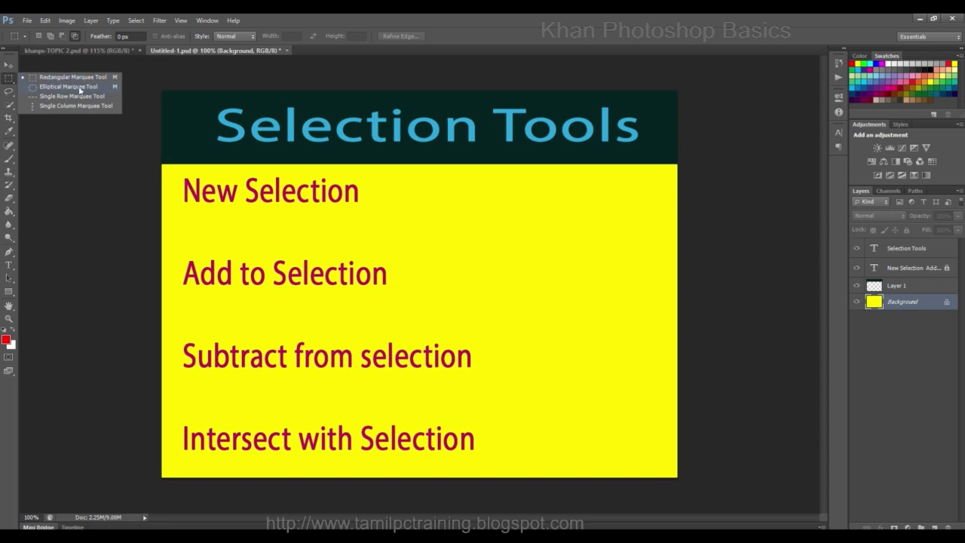
Draw a rectangle, then subtract an elliptical arch from it with the Elliptical Marquee.
left_click(65, 78)
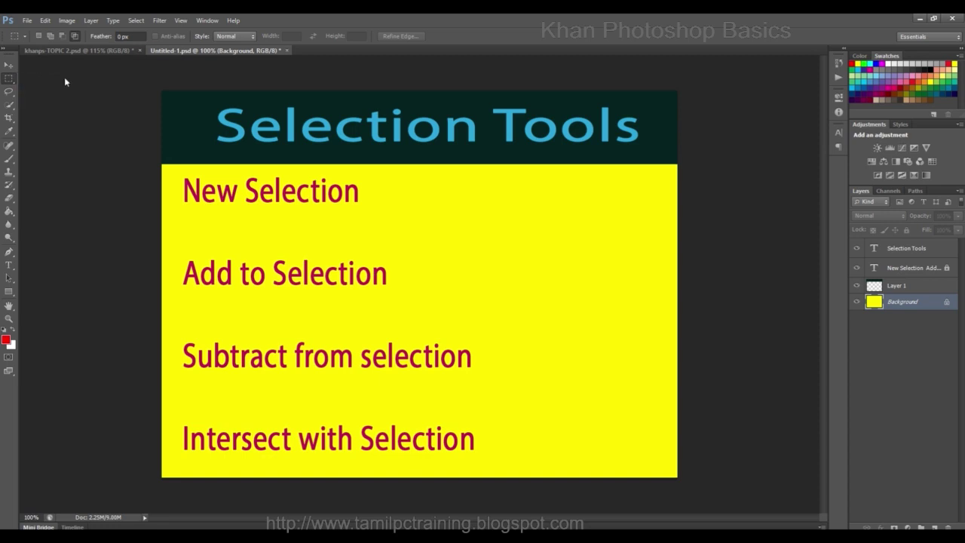
left_click_drag(476, 215, 619, 318)
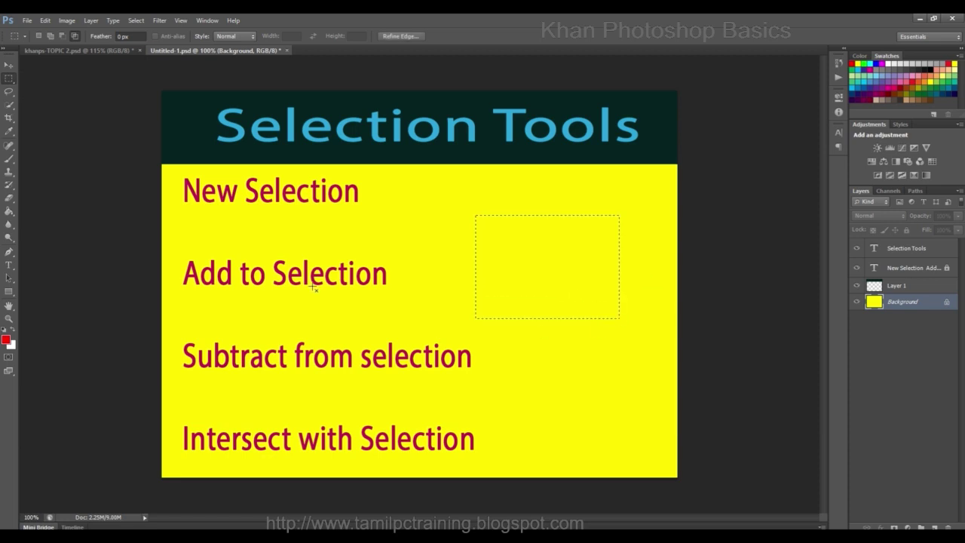
right_click(8, 78)
left_click(48, 87)
left_click(50, 36)
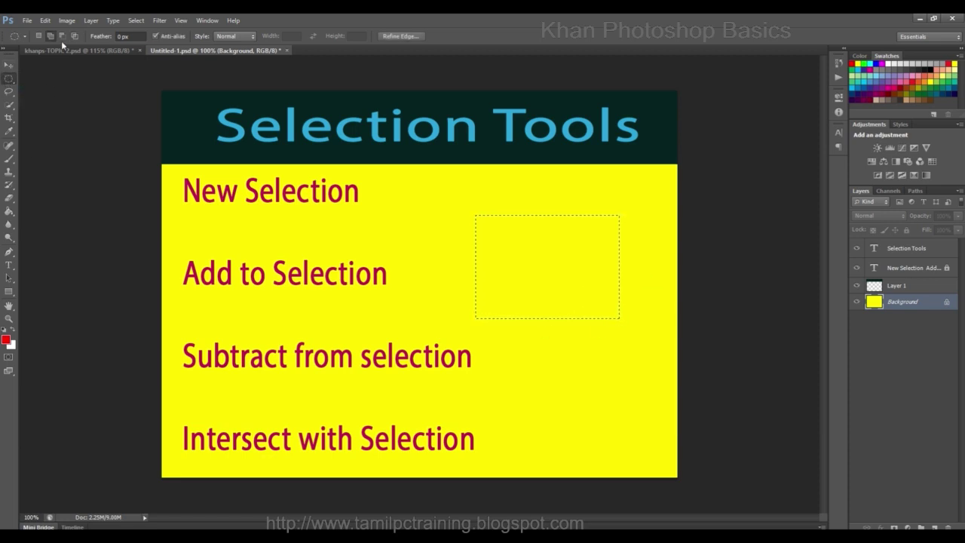
left_click(61, 35)
left_click_drag(493, 230, 603, 360)
Add an overlapping oval, dismiss the no-pixels warning, and undo back to the arch-and-oval selection.
left_click_drag(514, 257, 592, 350)
mouse_move(563, 276)
left_mouse_down()
mouse_move(432, 201)
mouse_move(457, 221)
left_mouse_up()
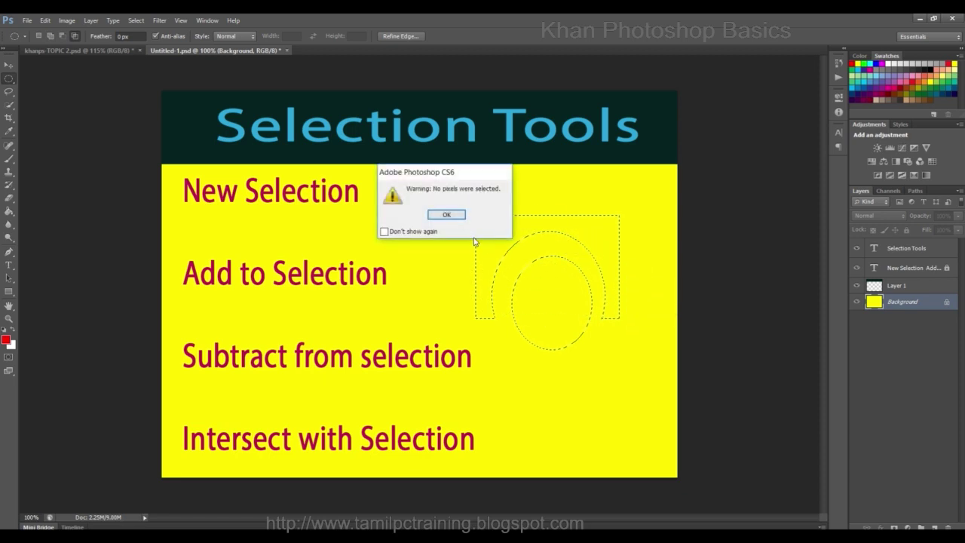
left_click(440, 216)
key("ctrl+z")
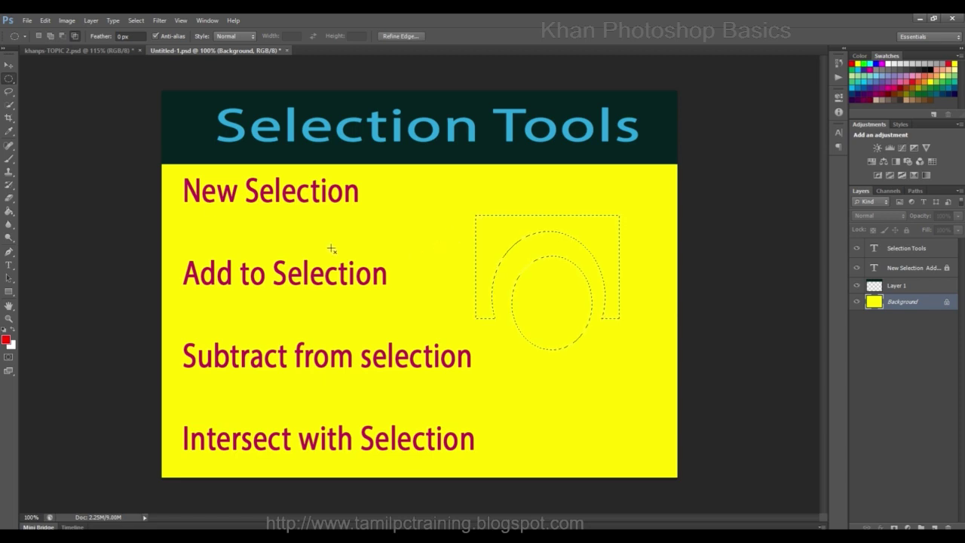
Intersect with a rectangle to trim the arch-and-oval selection to its upper part.
right_click(12, 79)
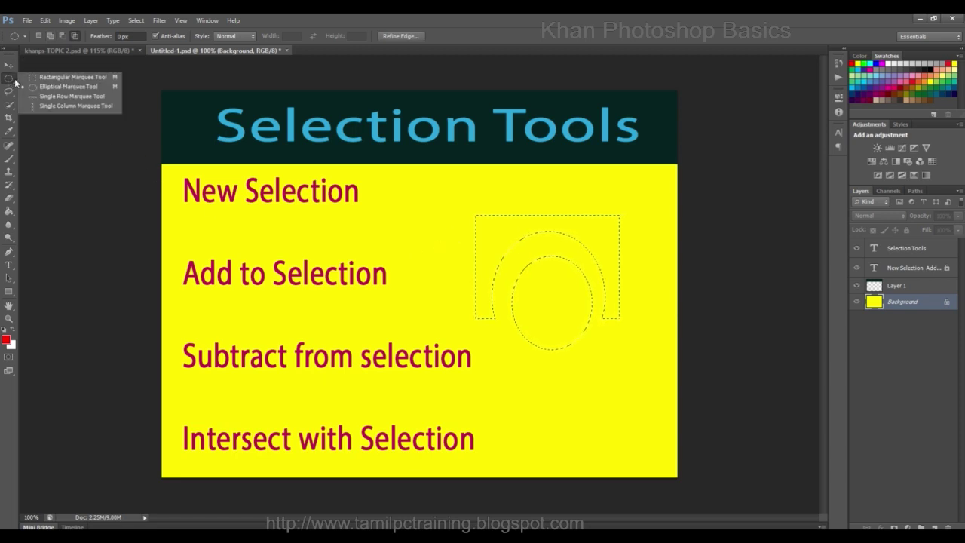
left_click(58, 78)
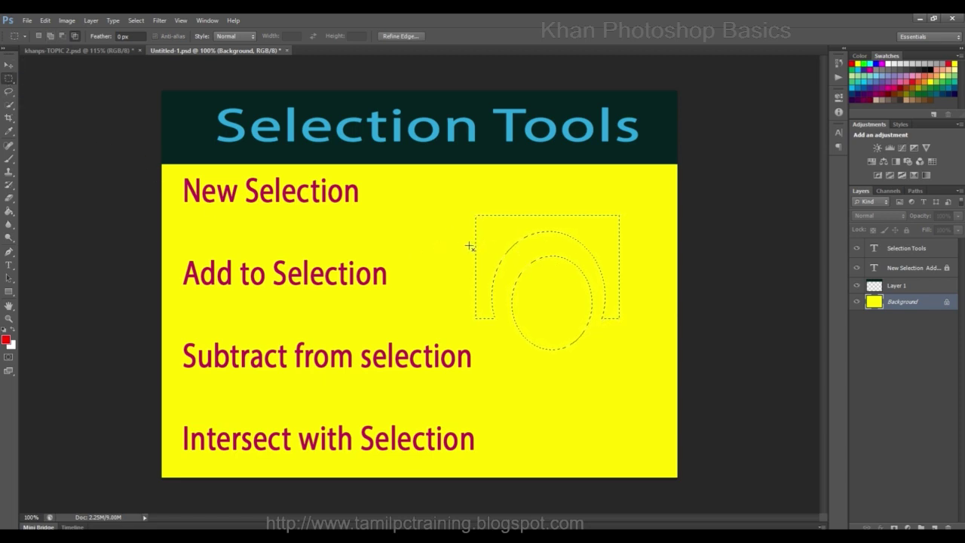
left_click_drag(469, 245, 636, 322)
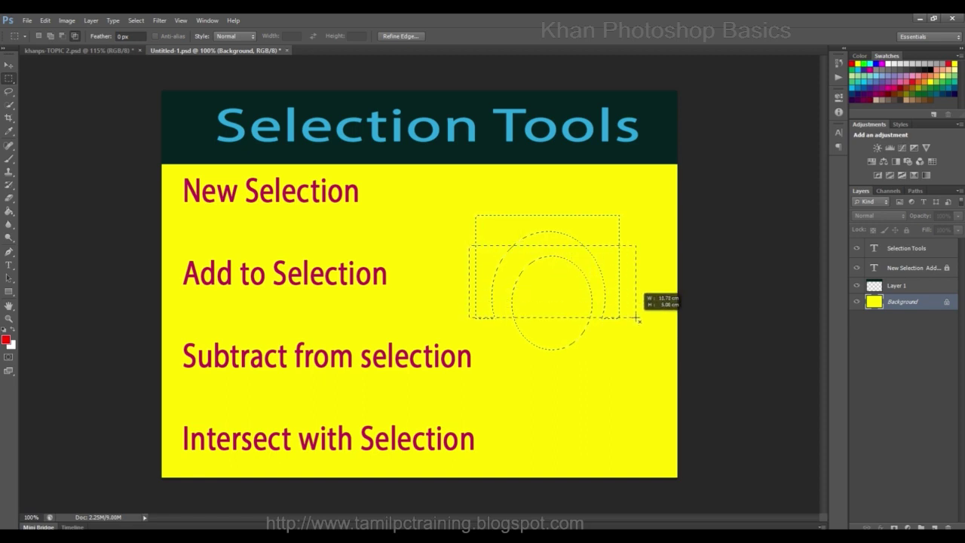
left_click_drag(636, 322, 620, 319)
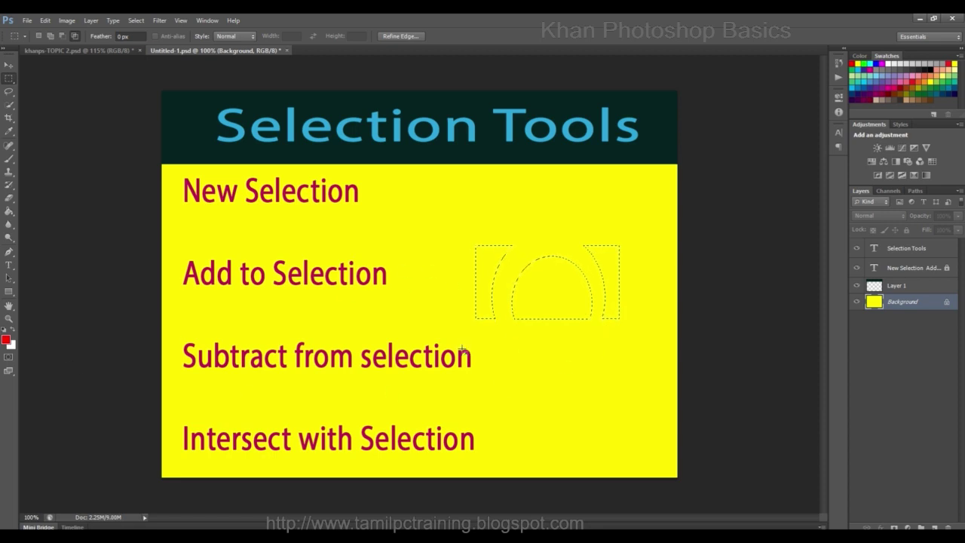
Deselect everything and set the marquee shape back to Rectangular.
right_click(464, 224)
left_click(495, 228)
right_click(8, 79)
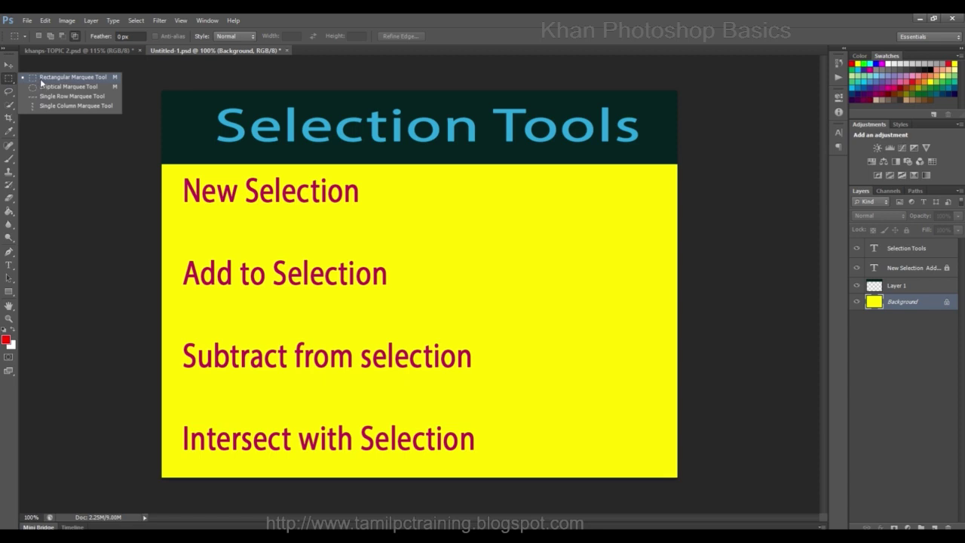
left_click(41, 78)
Fill a small square selection on new Layer 2 with solid red foreground colour.
left_click_drag(615, 303, 627, 325)
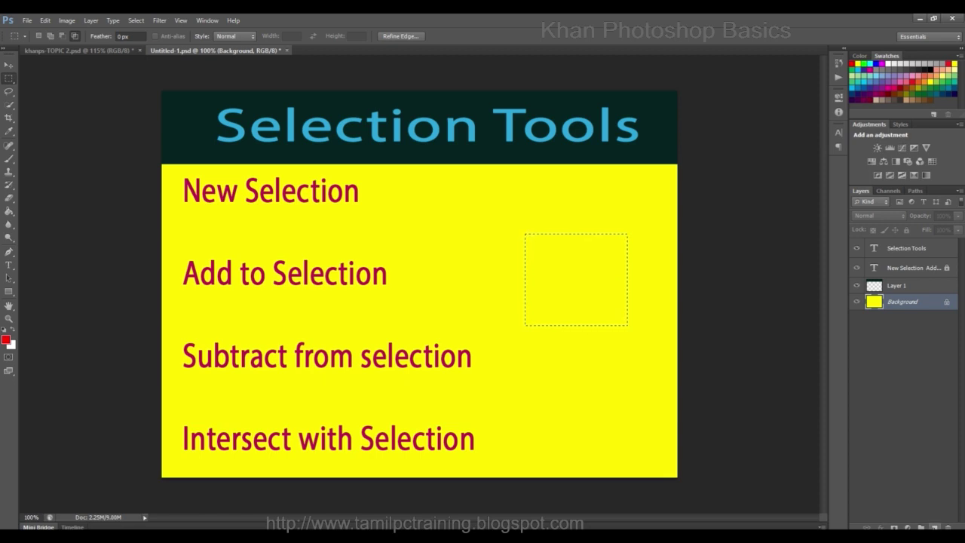
left_click(935, 527)
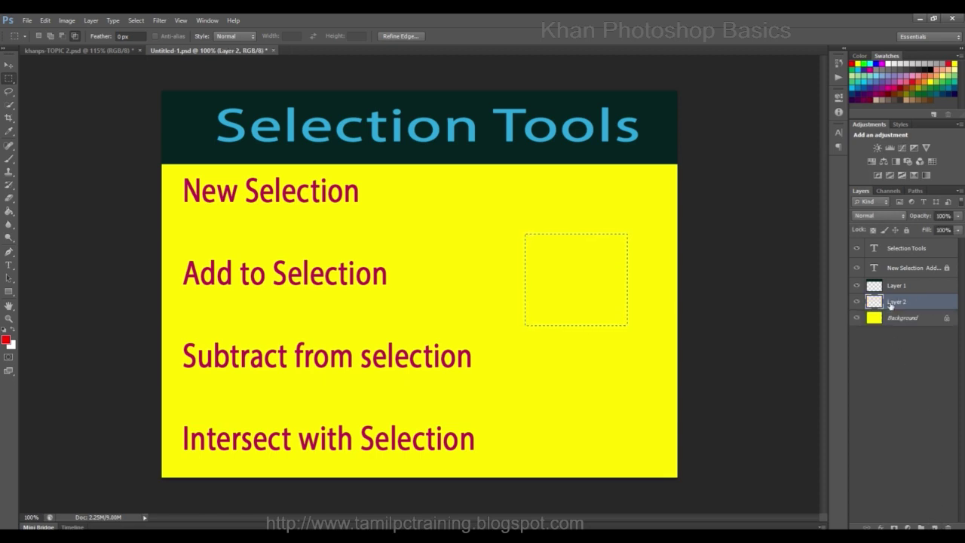
left_click(11, 215)
left_click(6, 339)
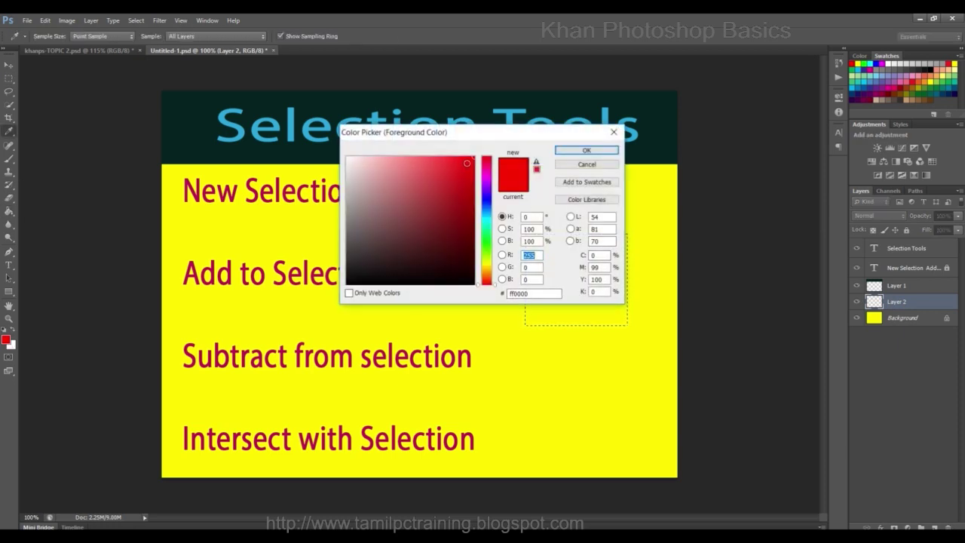
left_click(586, 150)
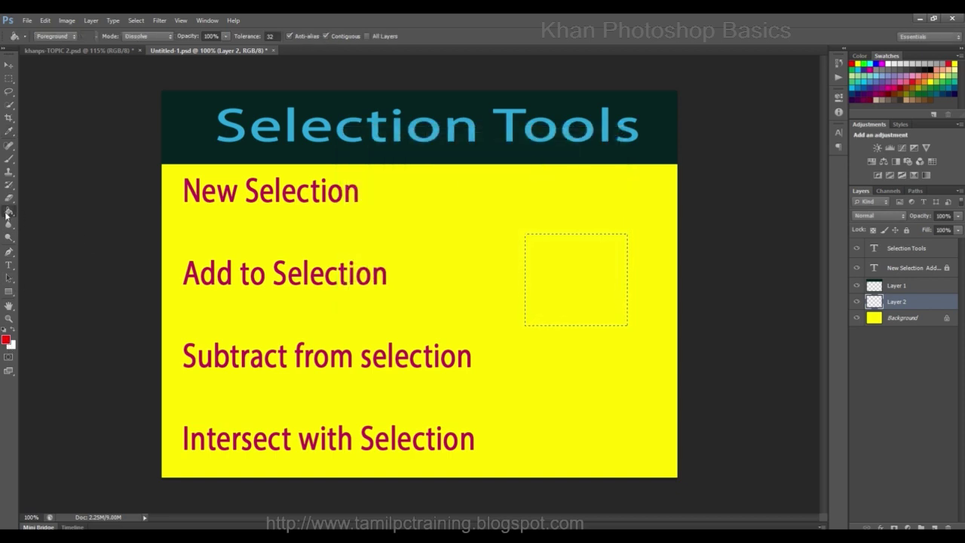
left_click(559, 284)
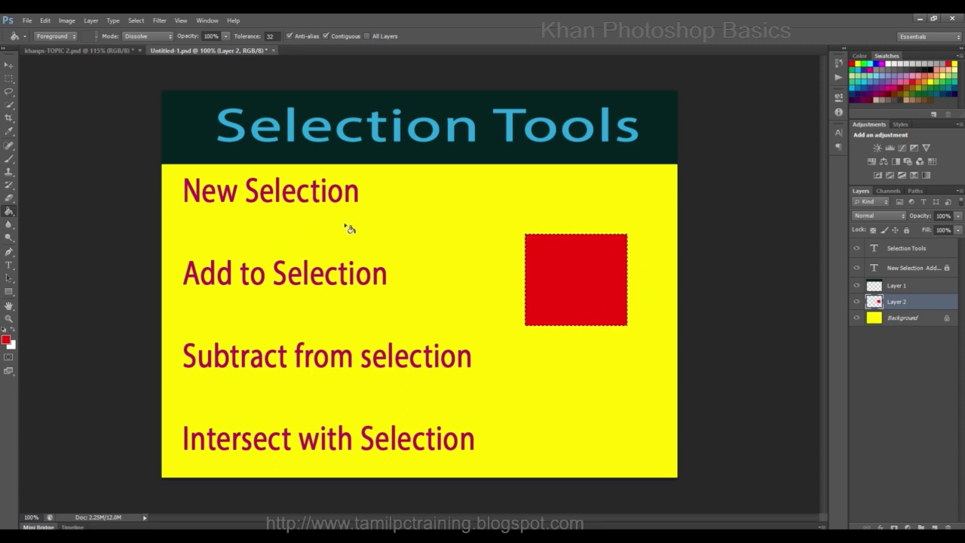
left_click(9, 79)
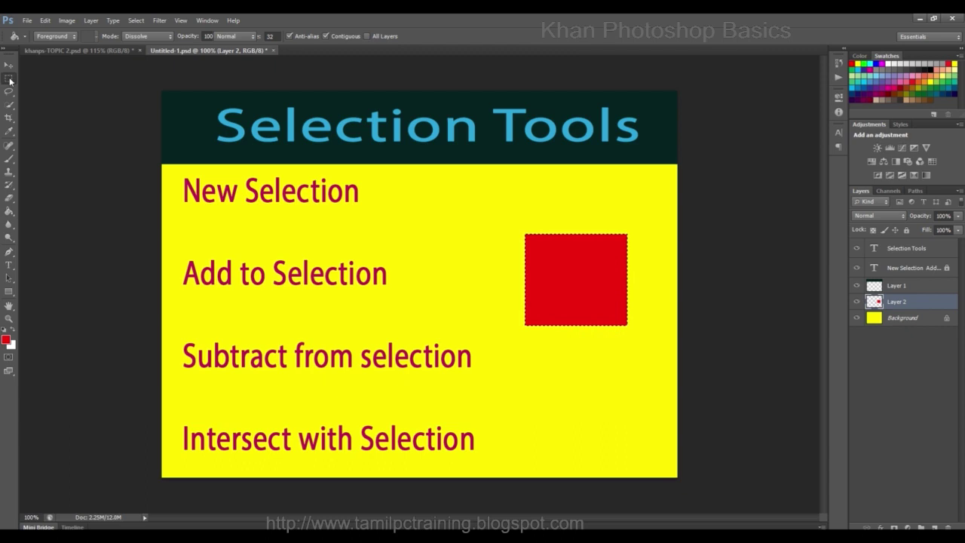
Deselect, move the red square beside Add to Selection, and start rotating it about 1.24°.
right_click(484, 211)
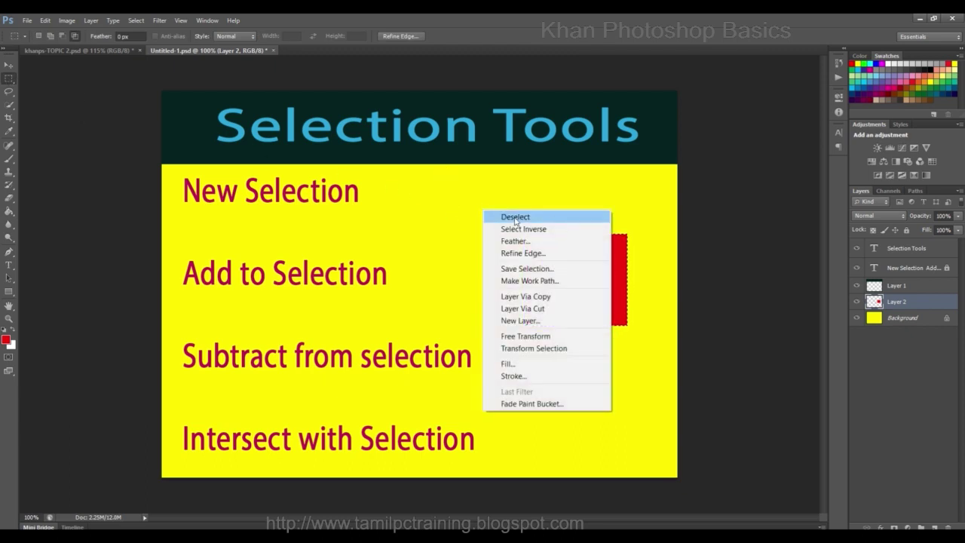
left_click(551, 217)
left_click(9, 65)
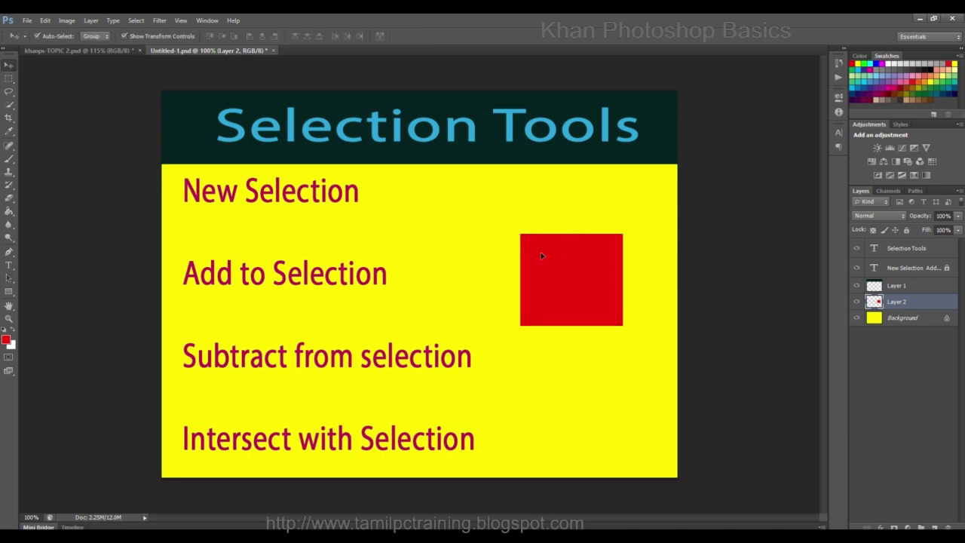
left_click_drag(563, 260, 551, 235)
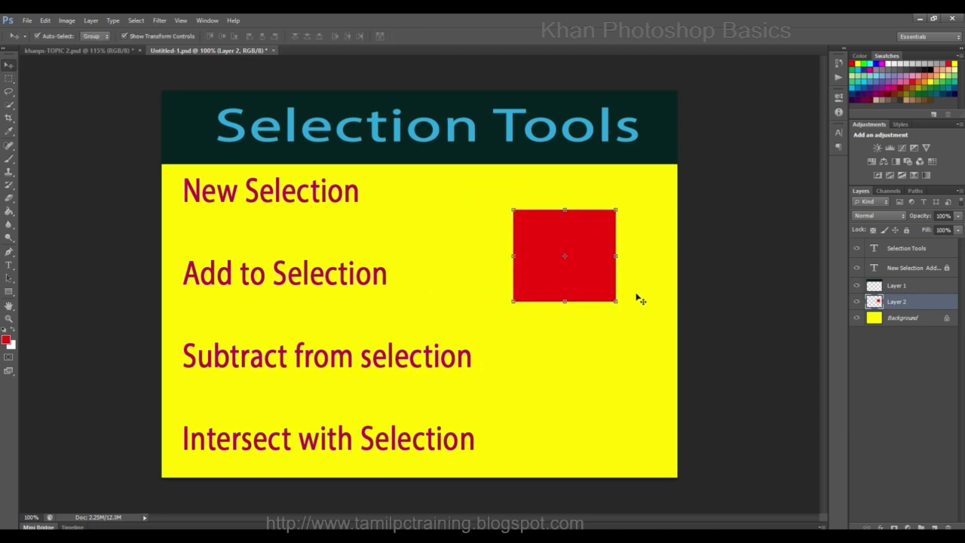
left_click_drag(592, 275, 602, 315)
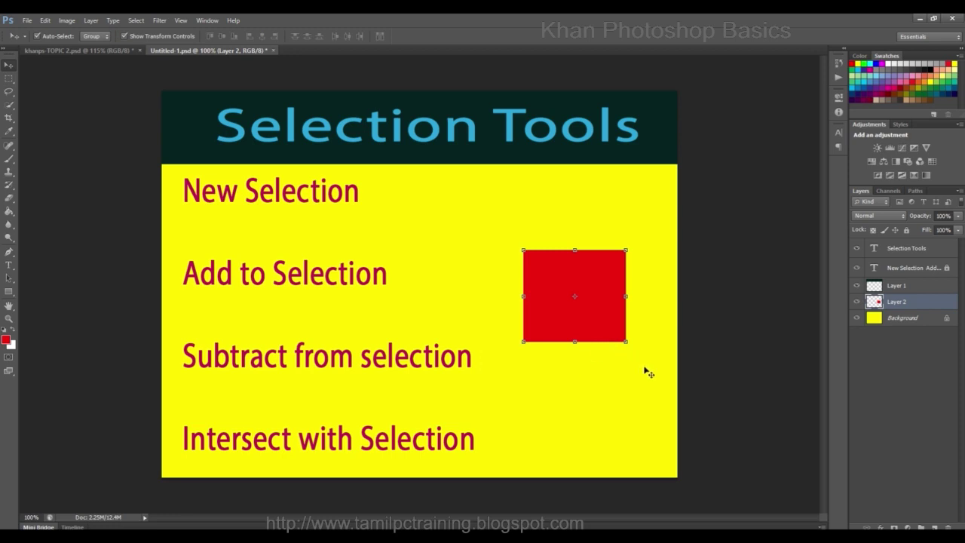
left_click_drag(622, 327, 604, 304)
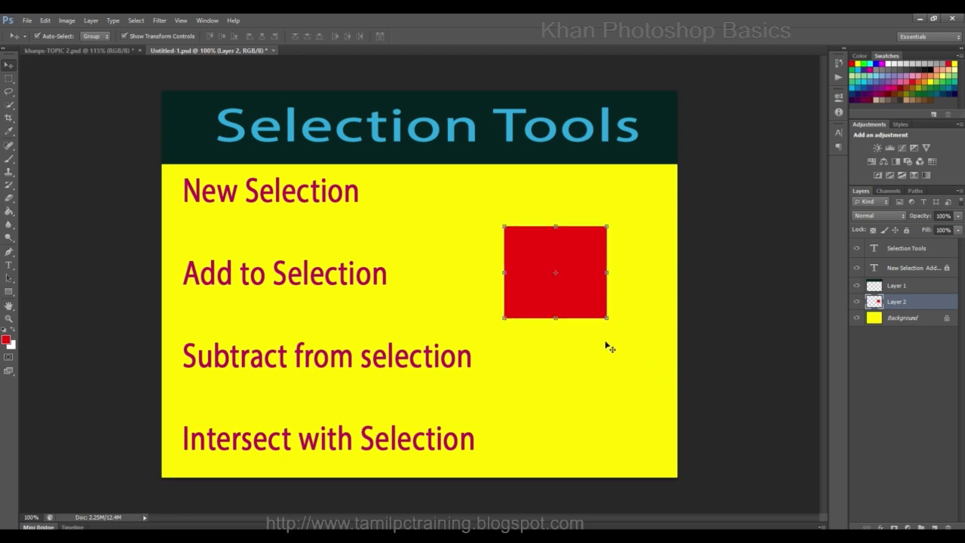
left_click_drag(540, 232, 555, 233)
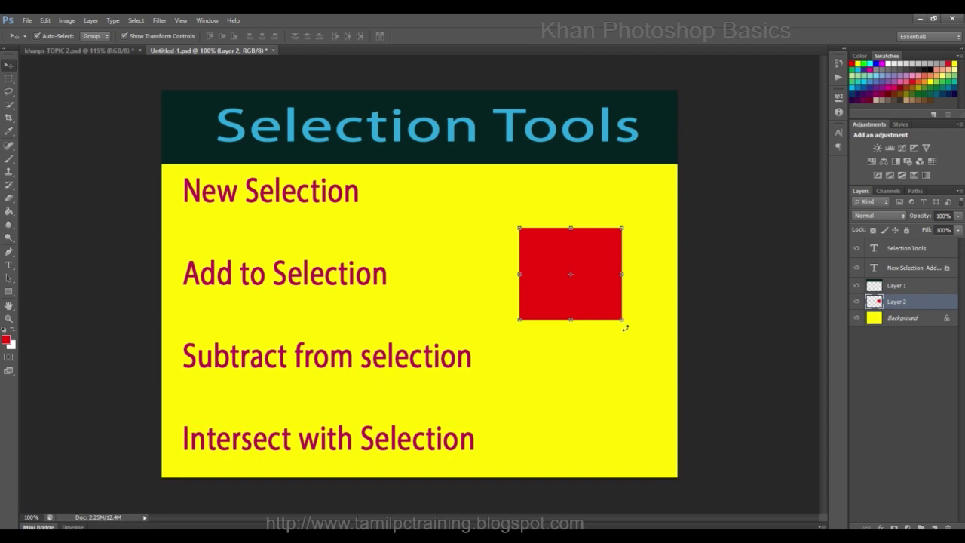
mouse_move(625, 327)
left_mouse_down()
mouse_move(557, 340)
mouse_move(623, 328)
mouse_move(646, 282)
mouse_move(620, 321)
mouse_move(560, 345)
mouse_move(618, 319)
mouse_move(612, 337)
mouse_move(629, 327)
left_mouse_up()
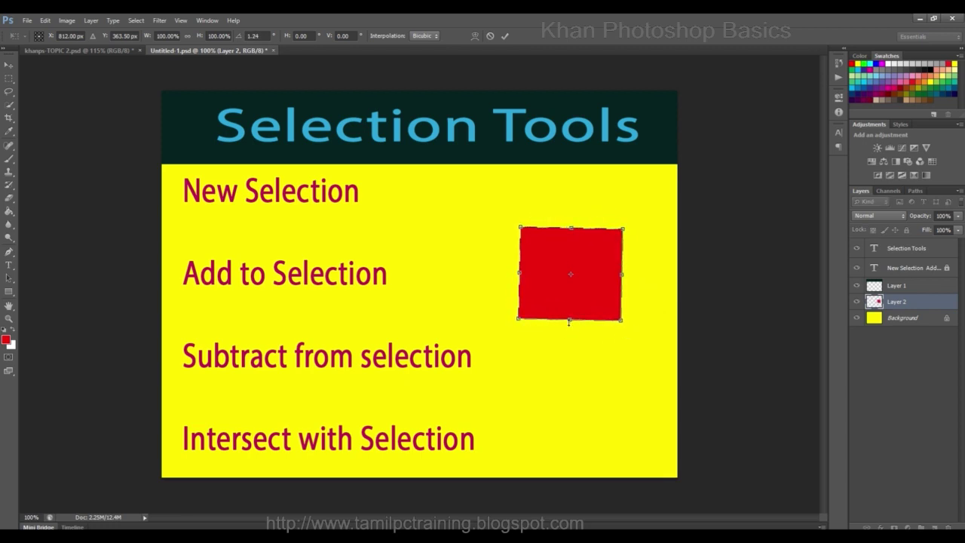
Resize the red square with Free Transform handles and commit the new size.
left_click_drag(570, 320, 570, 344)
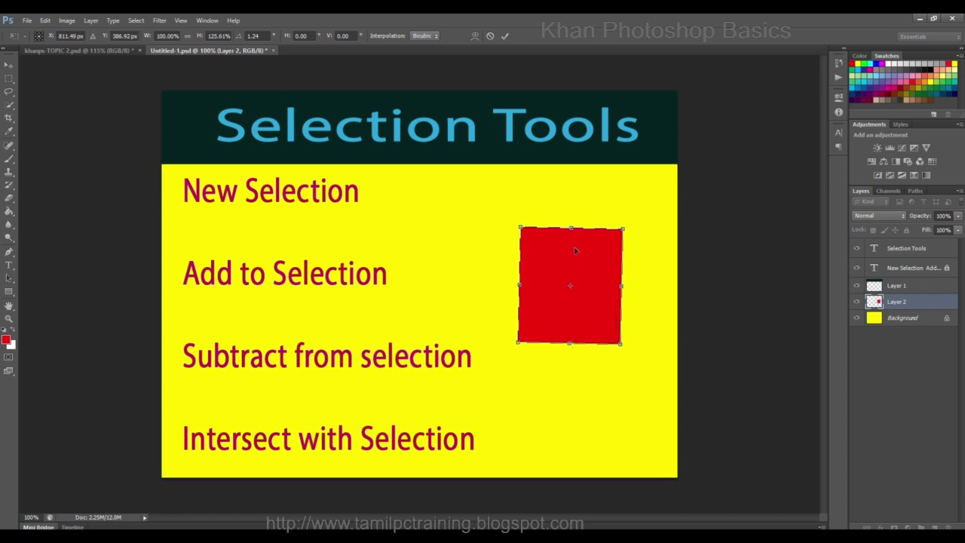
left_click_drag(571, 228, 571, 201)
left_click_drag(620, 272, 661, 273)
left_click_drag(520, 272, 504, 272)
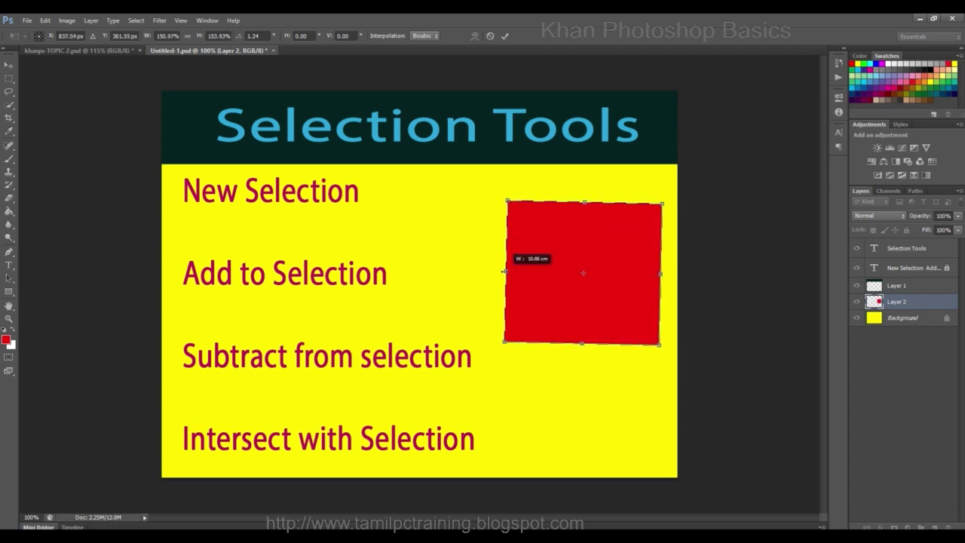
mouse_move(601, 270)
left_mouse_down()
mouse_move(582, 281)
mouse_move(591, 257)
left_mouse_up()
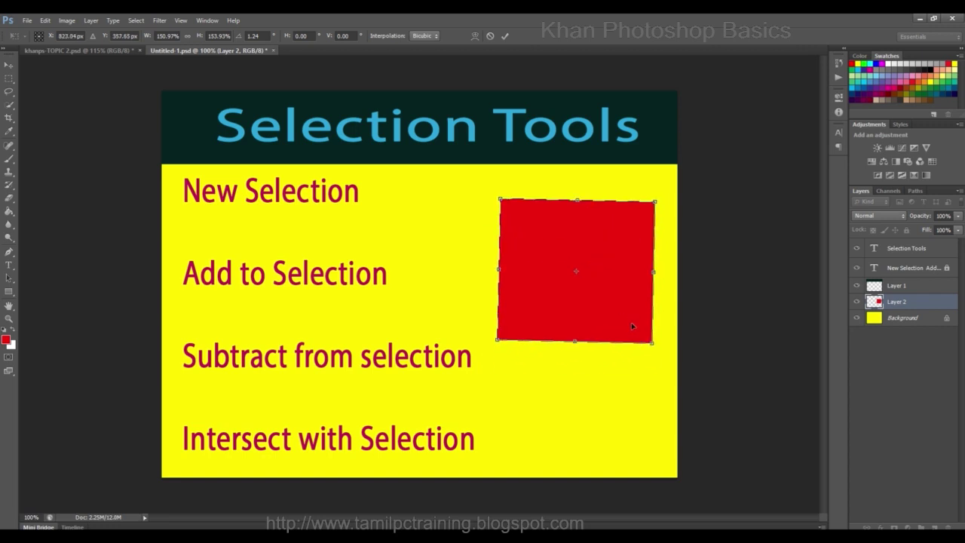
left_click_drag(652, 343, 599, 284)
left_click(505, 39)
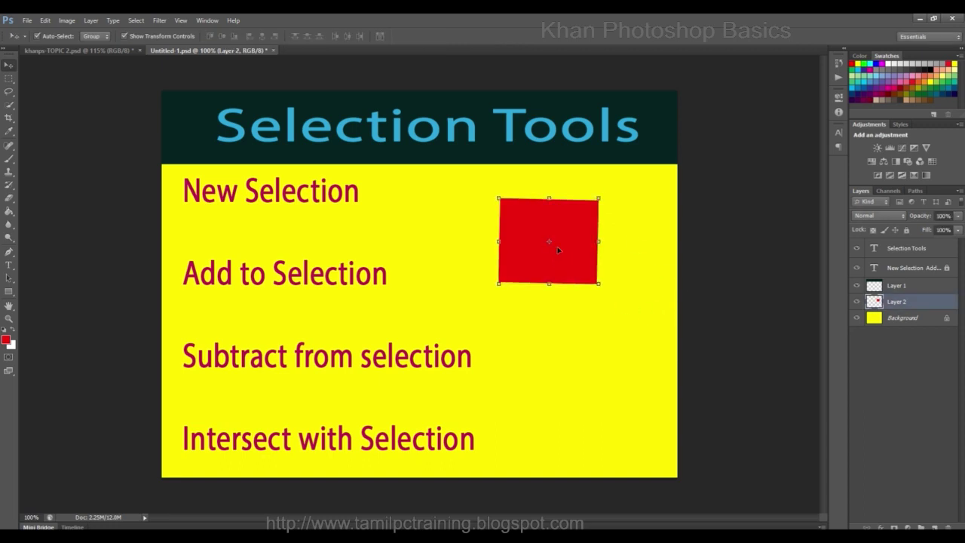
Move the square down-right and rotate it about -14° around a pivot below it.
left_click_drag(558, 255, 582, 316)
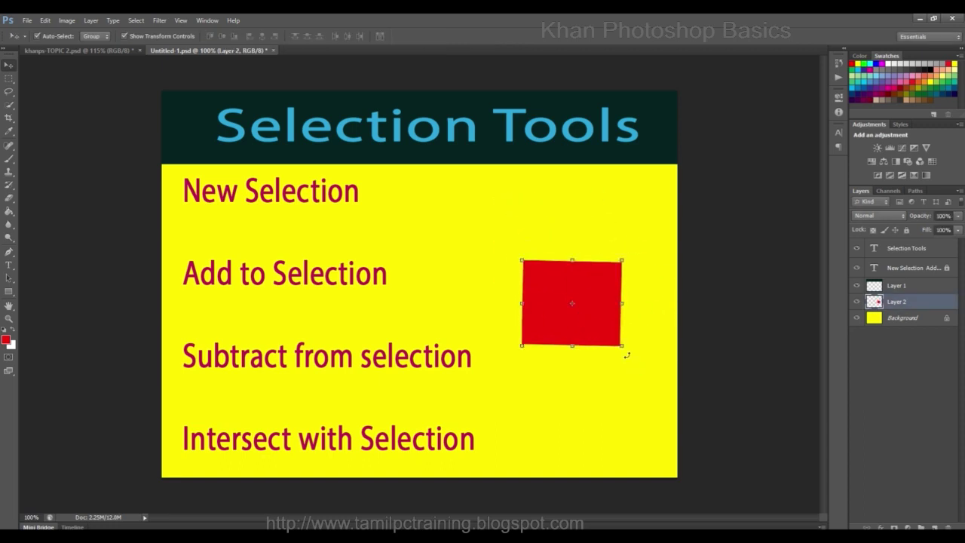
mouse_move(625, 357)
left_mouse_down()
mouse_move(548, 380)
mouse_move(623, 351)
mouse_move(577, 386)
mouse_move(623, 354)
mouse_move(622, 343)
left_mouse_up()
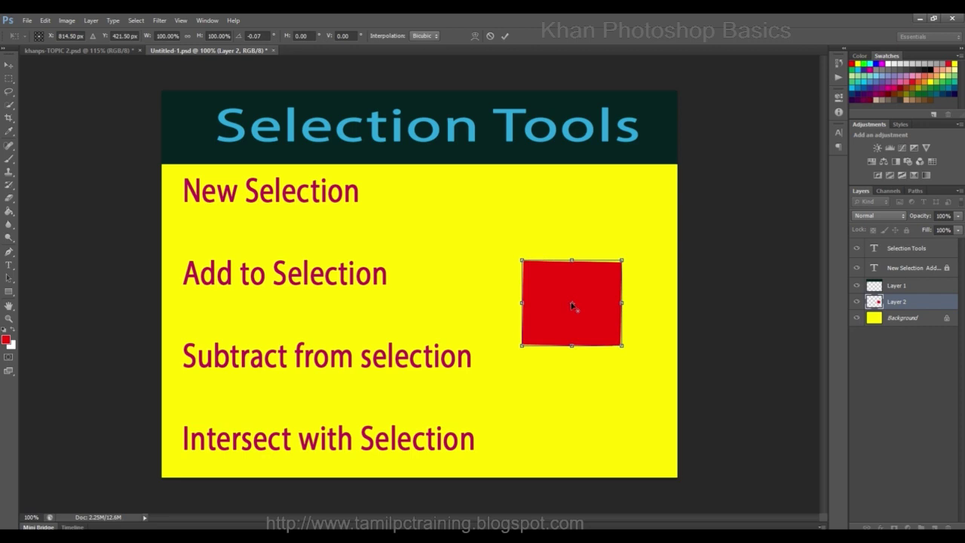
left_click_drag(571, 306, 573, 375)
mouse_move(508, 365)
left_mouse_down()
mouse_move(495, 400)
mouse_move(542, 427)
mouse_move(593, 415)
mouse_move(564, 434)
mouse_move(475, 347)
mouse_move(591, 298)
mouse_move(611, 343)
mouse_move(495, 295)
mouse_move(478, 397)
mouse_move(524, 273)
mouse_move(554, 279)
mouse_move(445, 394)
mouse_move(469, 426)
mouse_move(581, 278)
mouse_move(658, 371)
mouse_move(428, 348)
mouse_move(445, 376)
left_mouse_up()
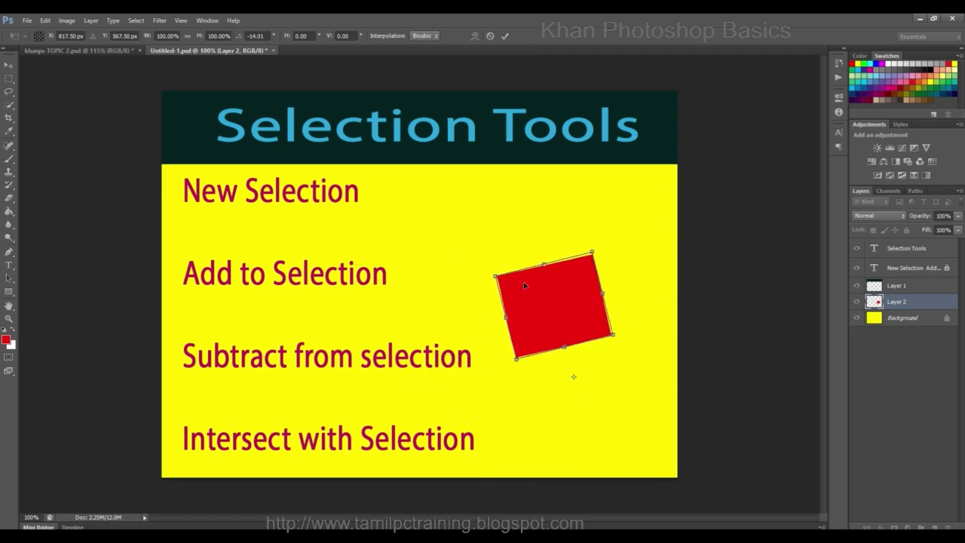
left_click(505, 36)
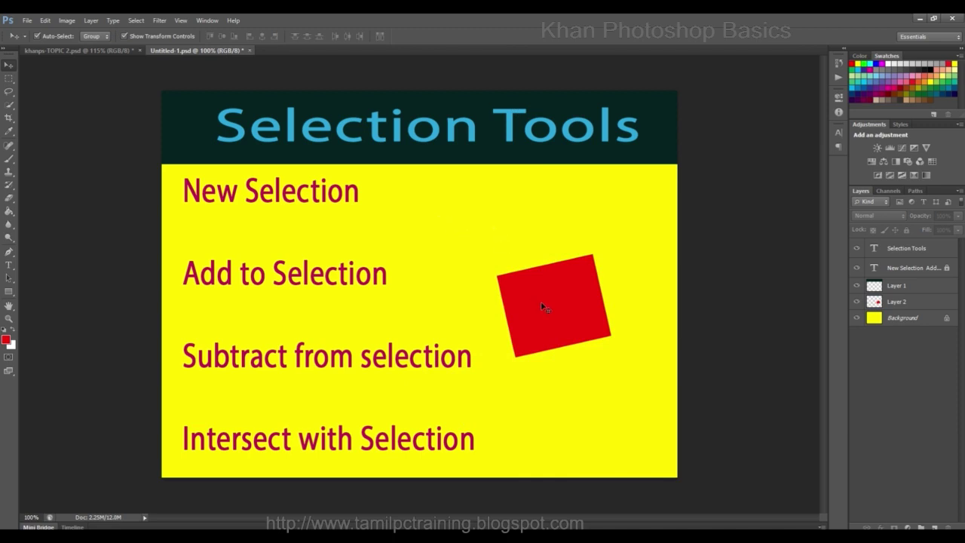
Drag the tilted red square up and slightly right beside the Add to Selection row.
left_click_drag(542, 303, 544, 257)
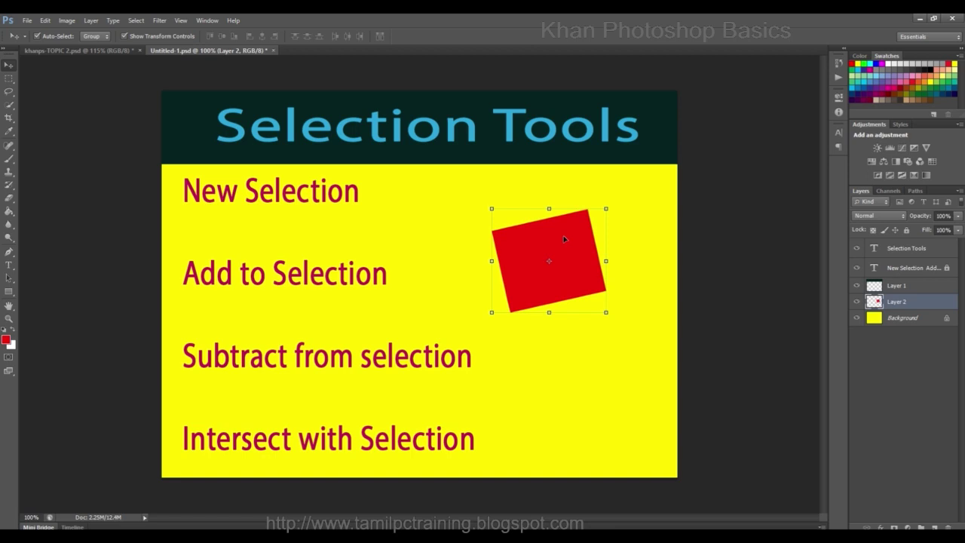
left_click_drag(574, 246, 586, 218)
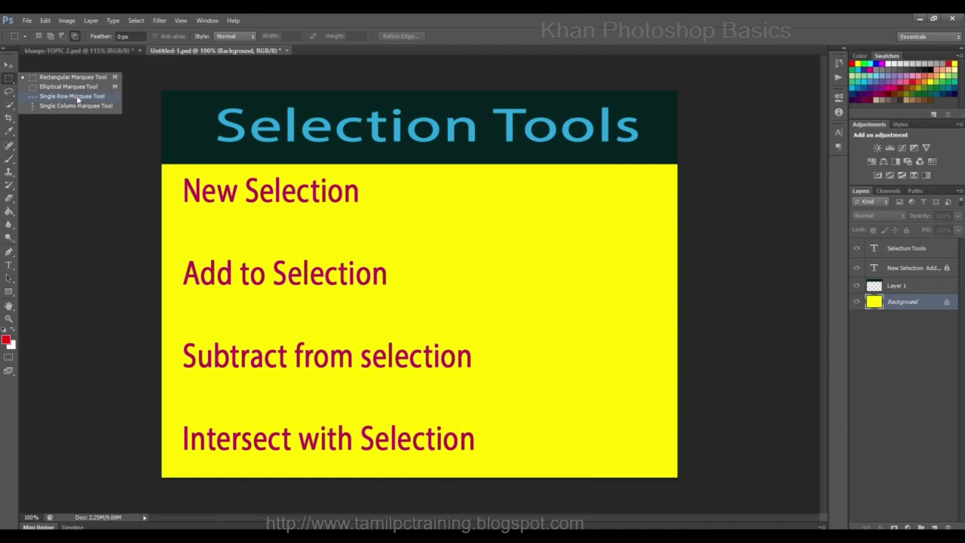
Make a single-row marquee selection below New Selection and add a new empty Layer 2.
left_click(76, 95)
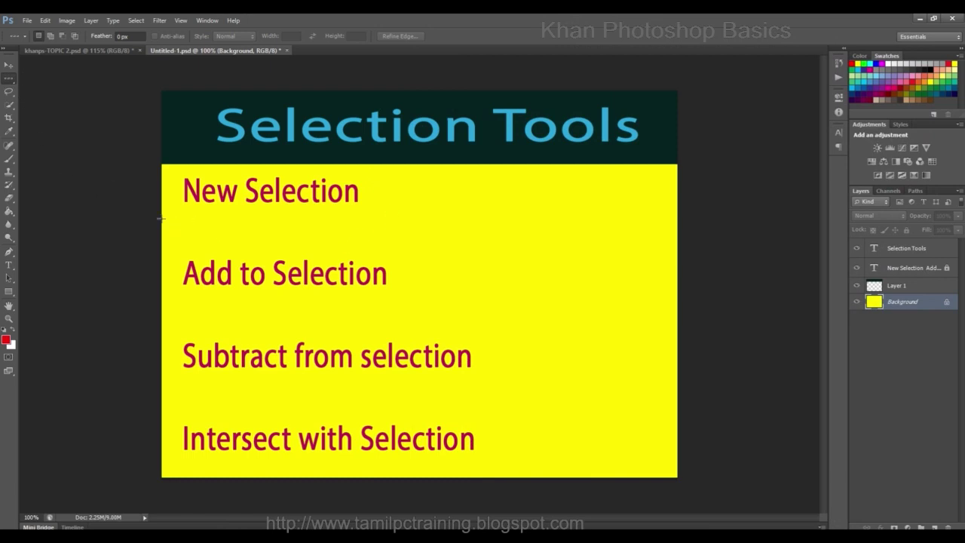
left_click(153, 230)
left_click(935, 526)
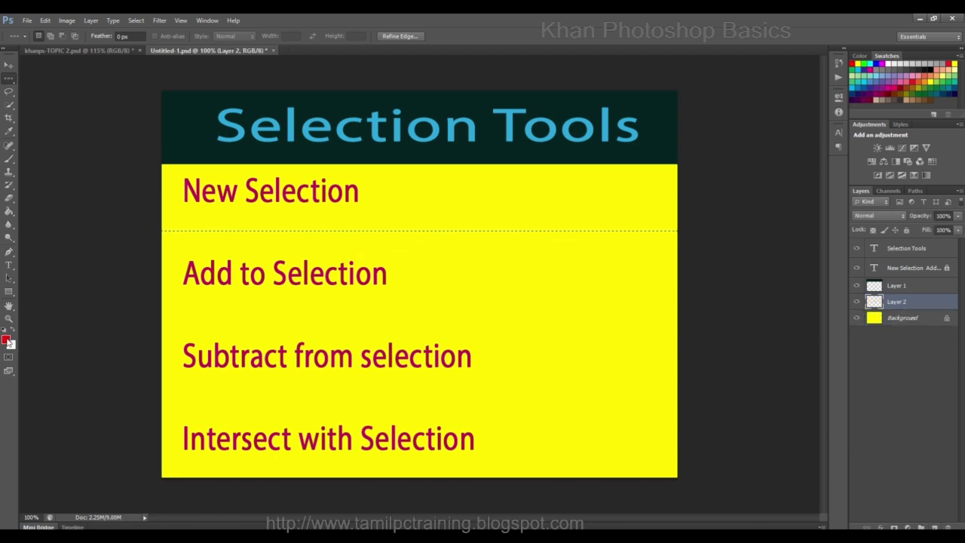
Set the foreground colour to blue.
left_click(8, 341)
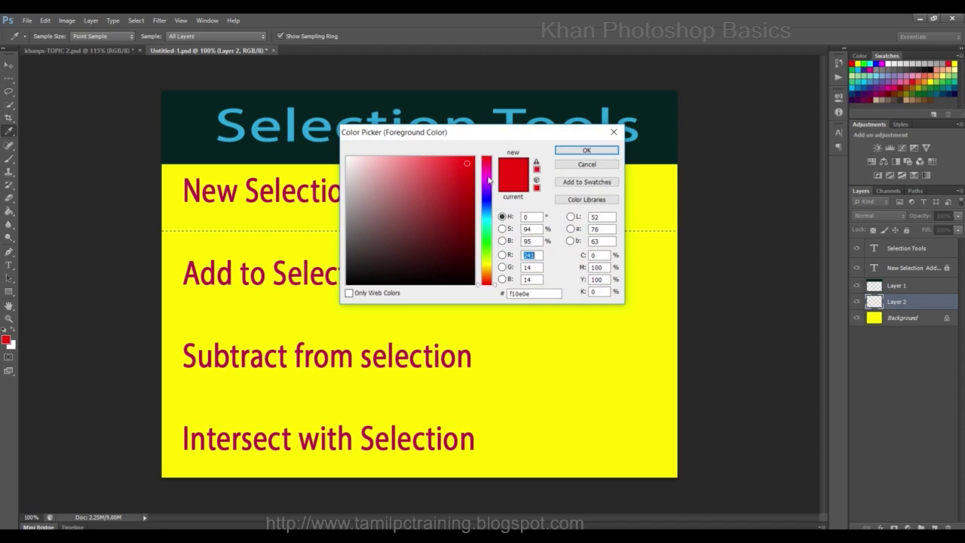
left_click(487, 199)
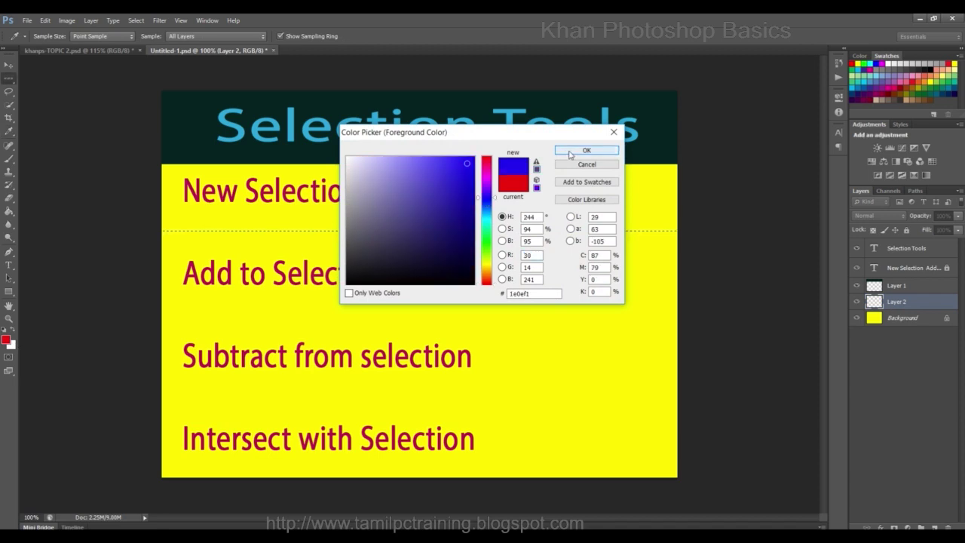
left_click(586, 150)
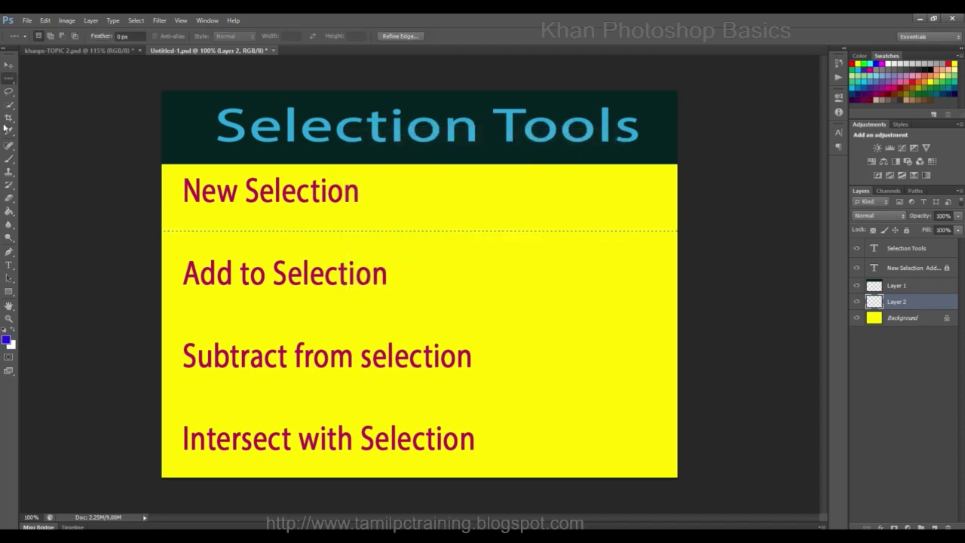
Stroke the row selection with a 10 px blue line.
right_click(485, 241)
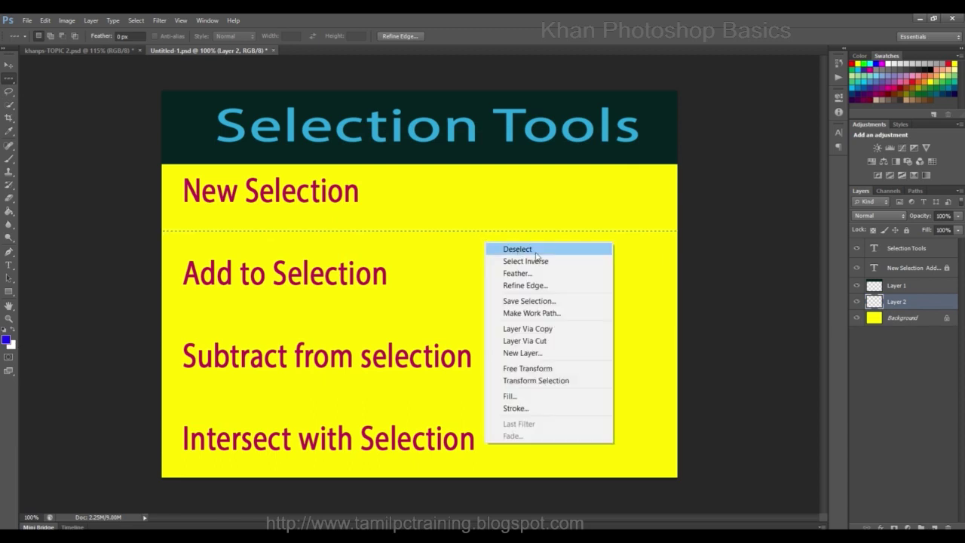
left_click(540, 410)
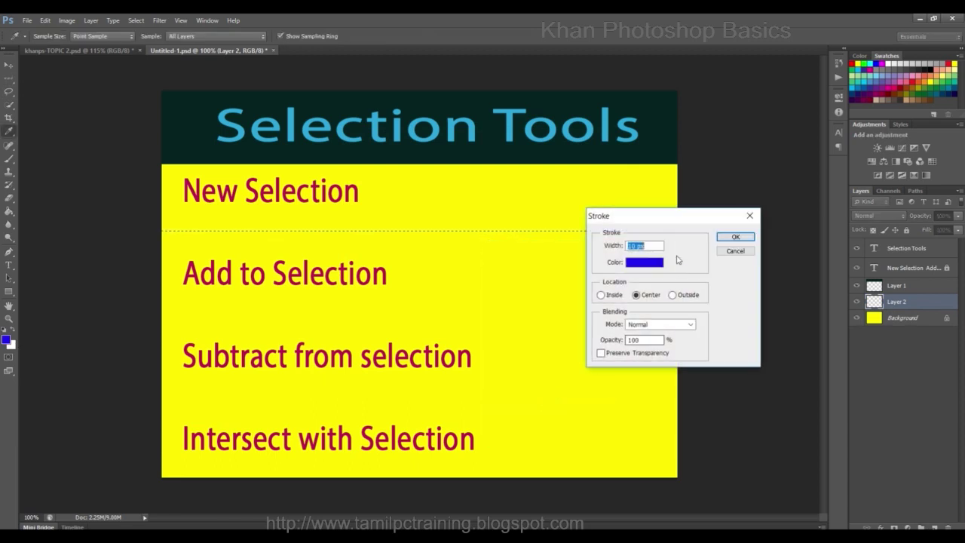
left_click(735, 238)
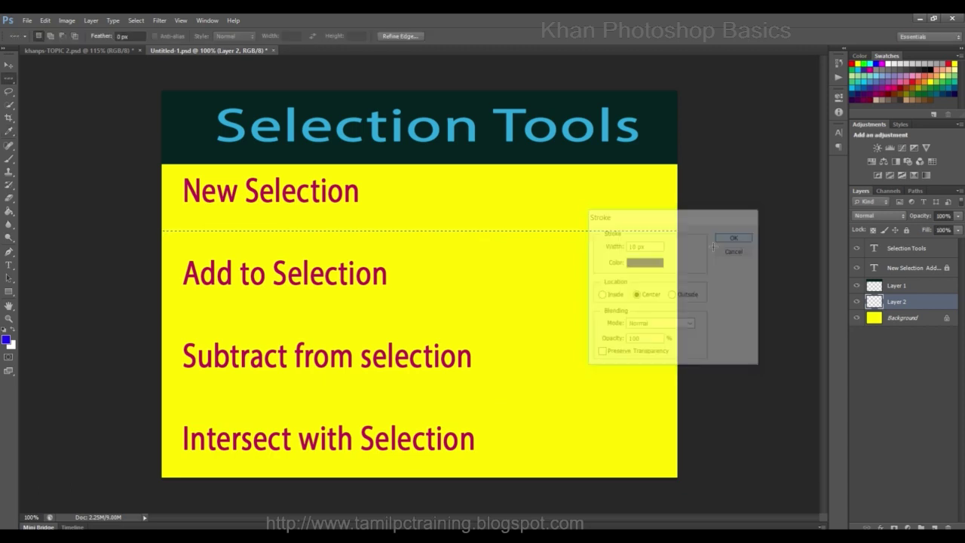
right_click(470, 266)
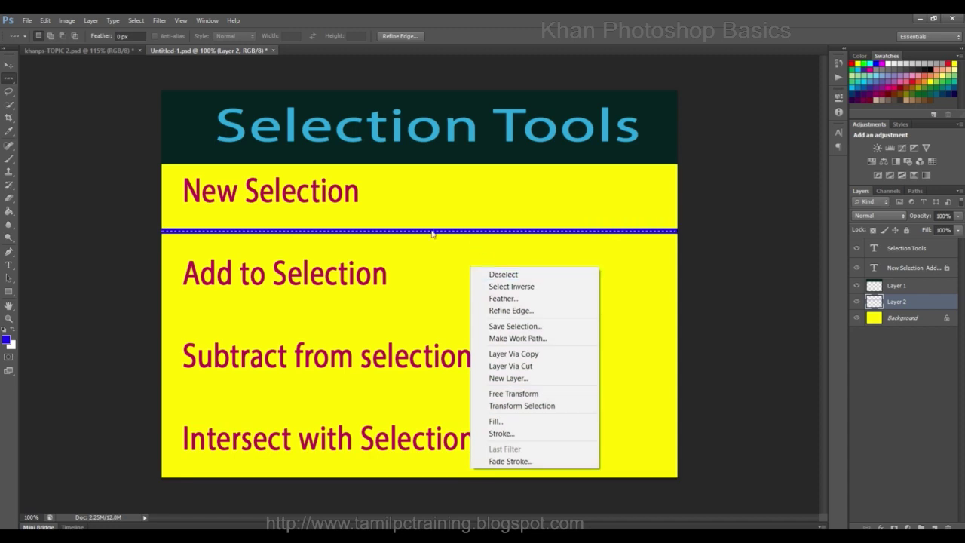
right_click(492, 248)
Deselect the blue line, nudge it up slightly, and choose the Single Column Marquee Tool.
left_click(531, 259)
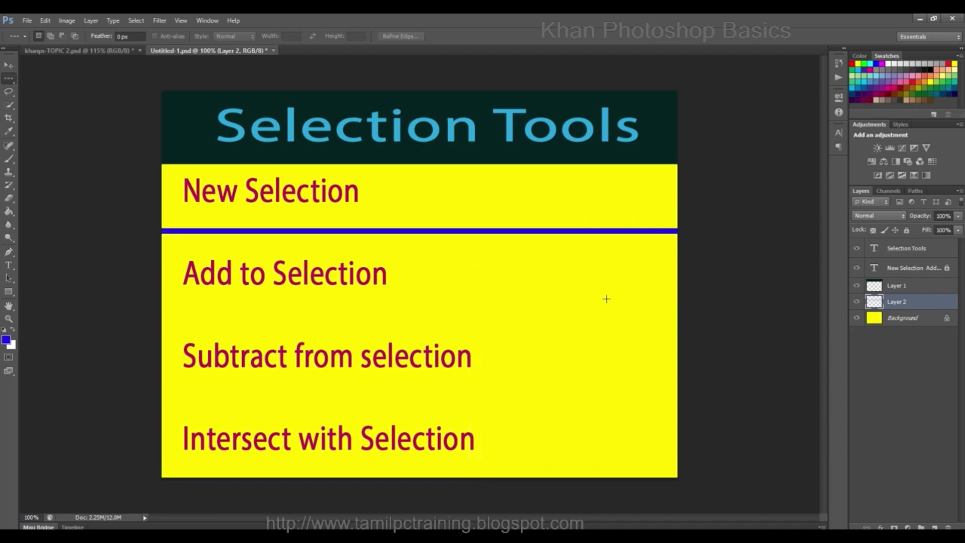
left_click(14, 66)
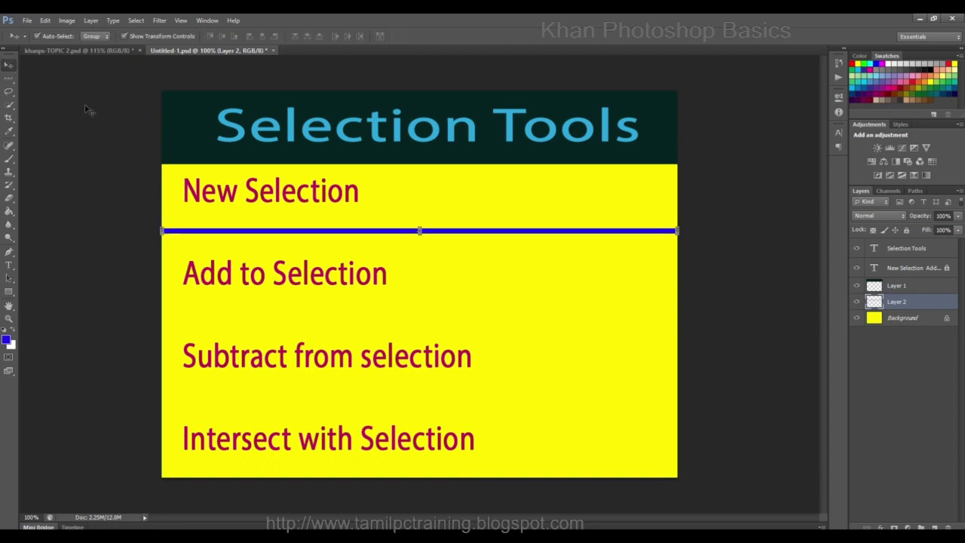
mouse_move(497, 233)
left_mouse_down()
mouse_move(500, 279)
mouse_move(499, 229)
left_mouse_up()
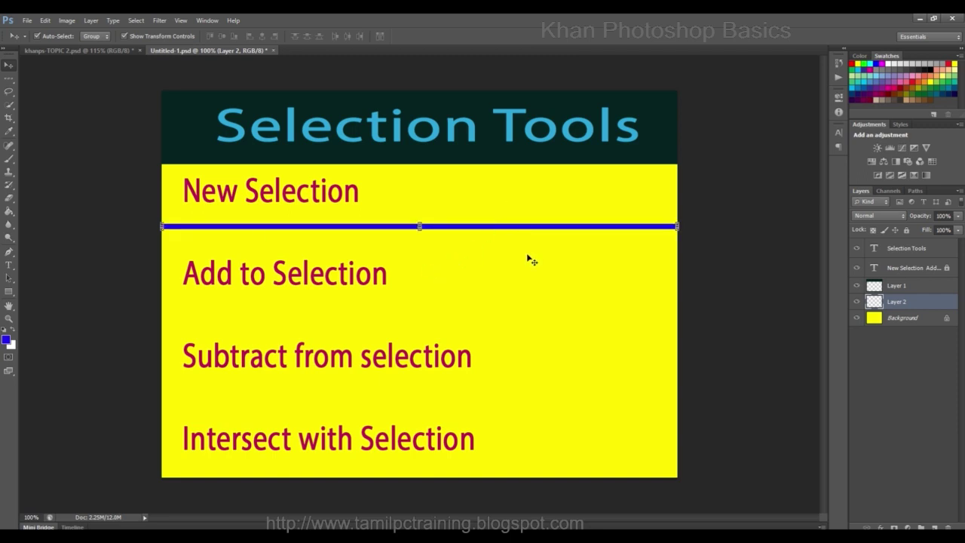
left_click(8, 78)
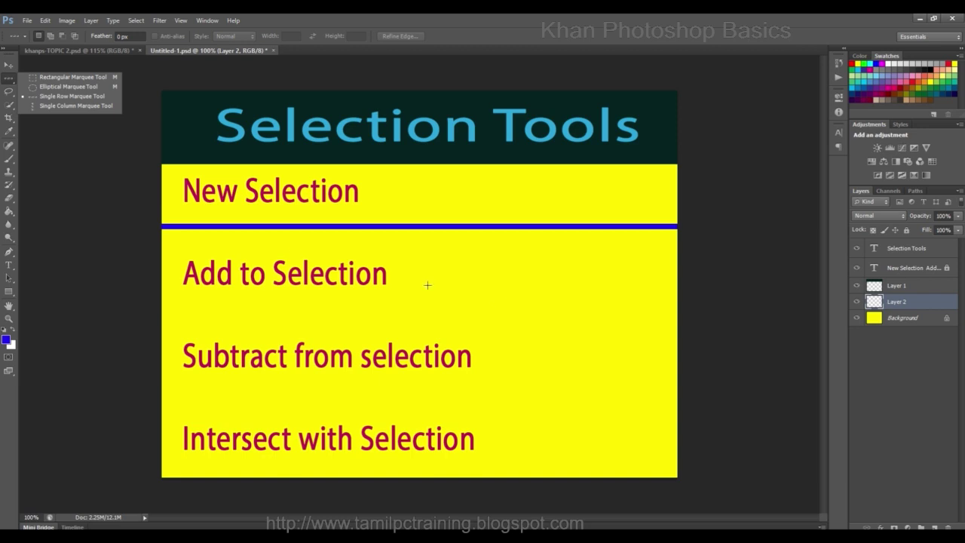
left_click(59, 106)
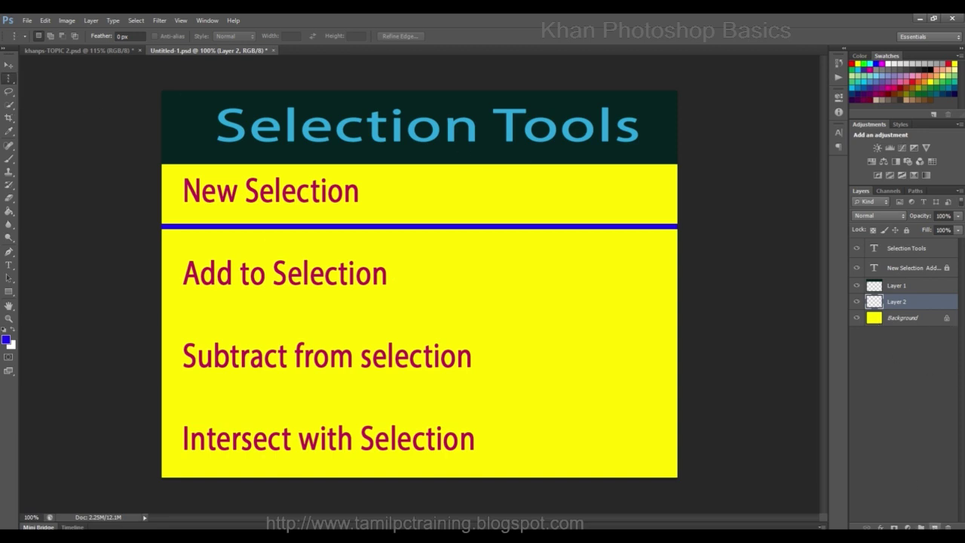
Add Layer 3 and select a one-pixel column on the slide's right side.
left_click(926, 526)
left_click(598, 230)
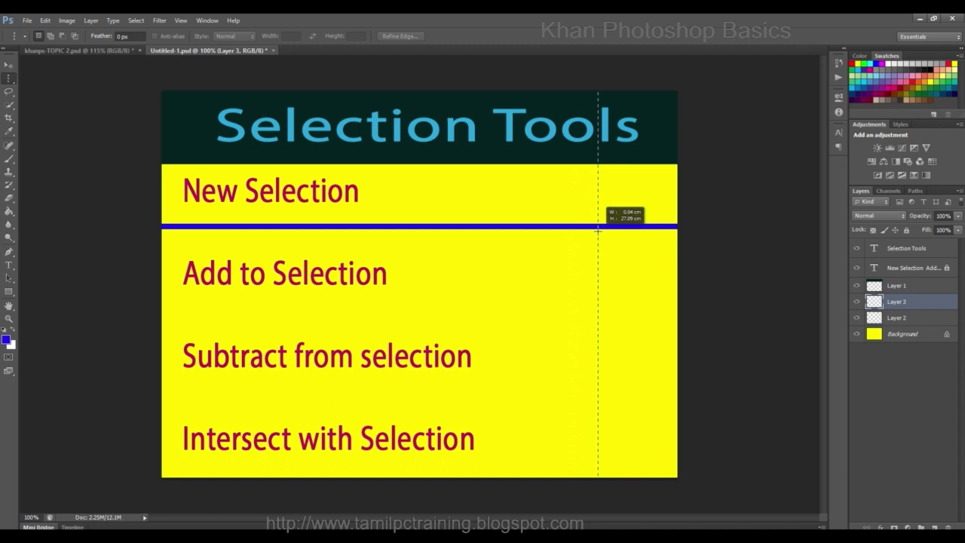
left_click_drag(598, 230, 588, 243)
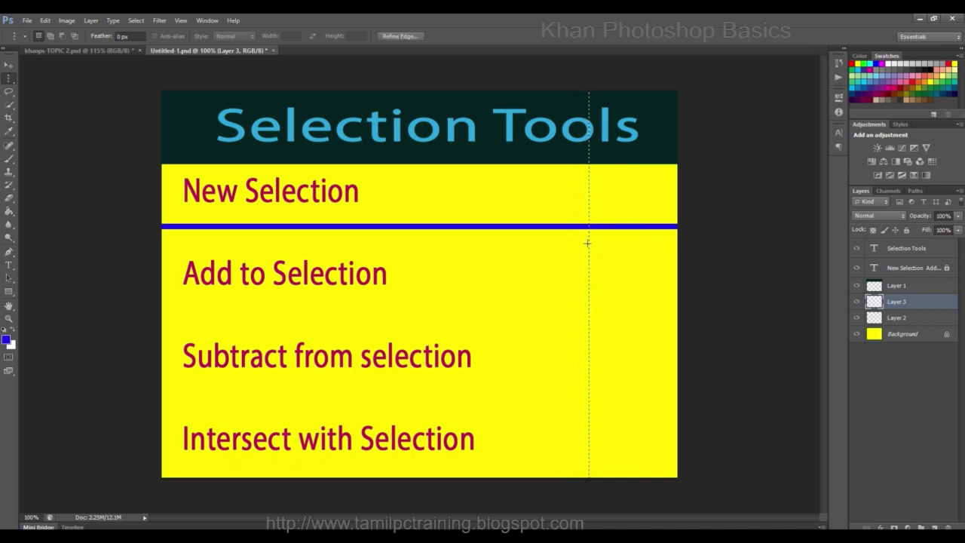
Stroke the column selection with a 10 px crimson red line.
right_click(589, 243)
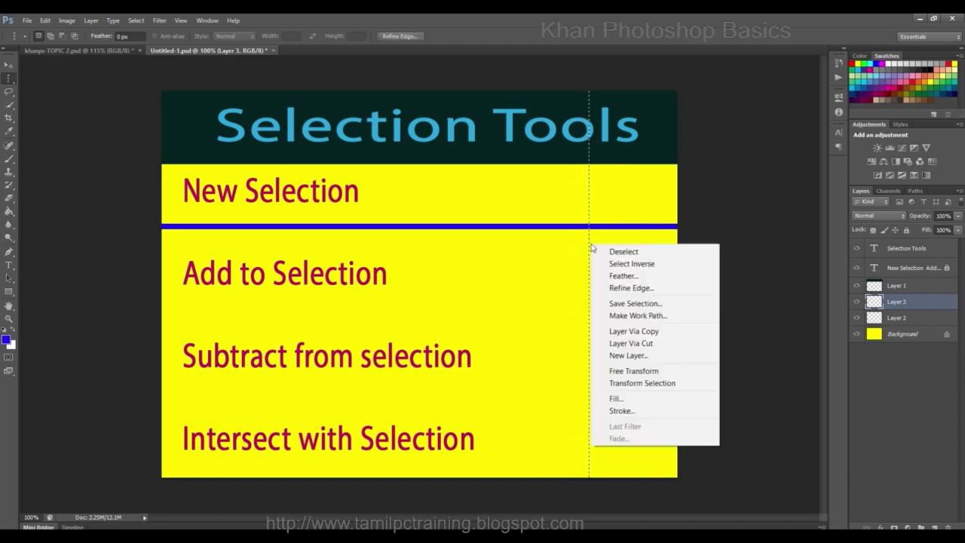
left_click(645, 414)
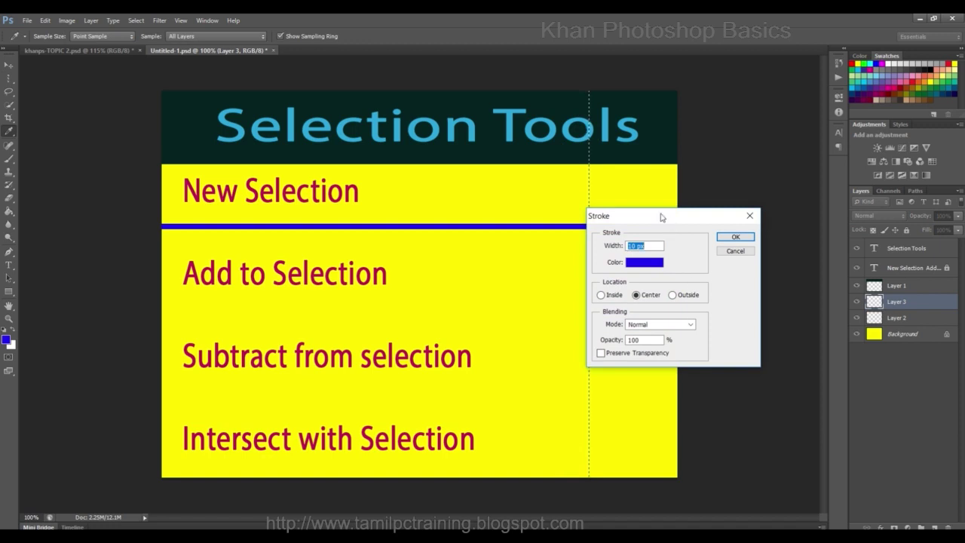
left_click_drag(661, 217, 357, 218)
left_click(331, 263)
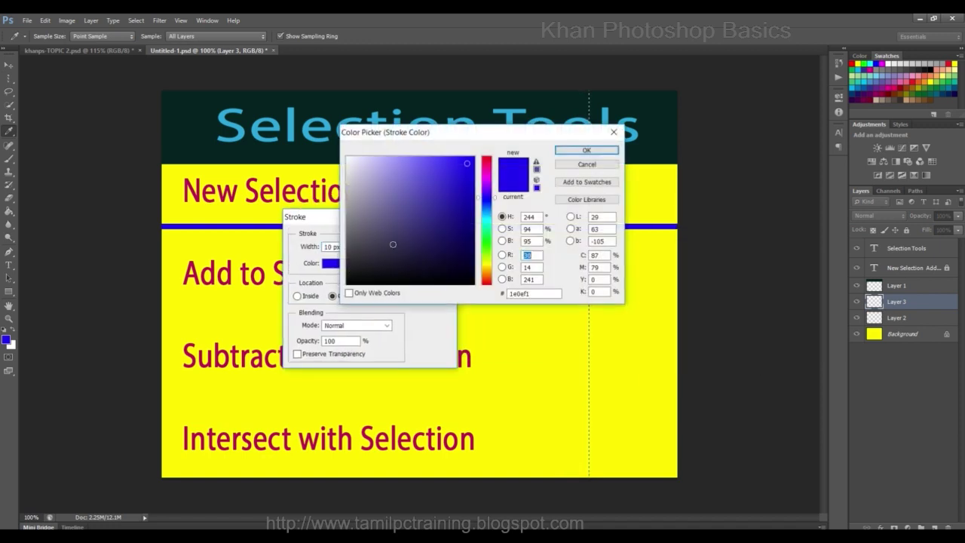
left_click(490, 164)
left_click(587, 150)
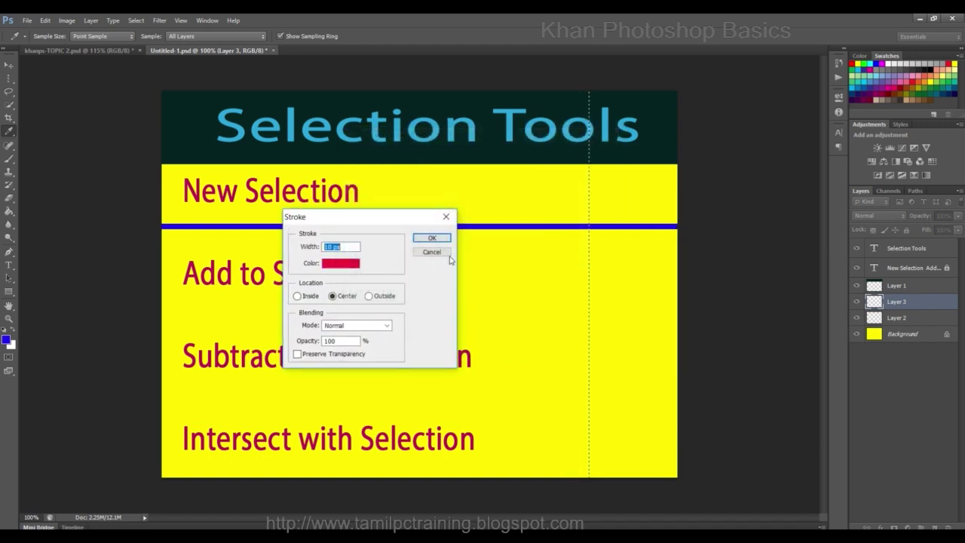
left_click(435, 239)
left_click(436, 239)
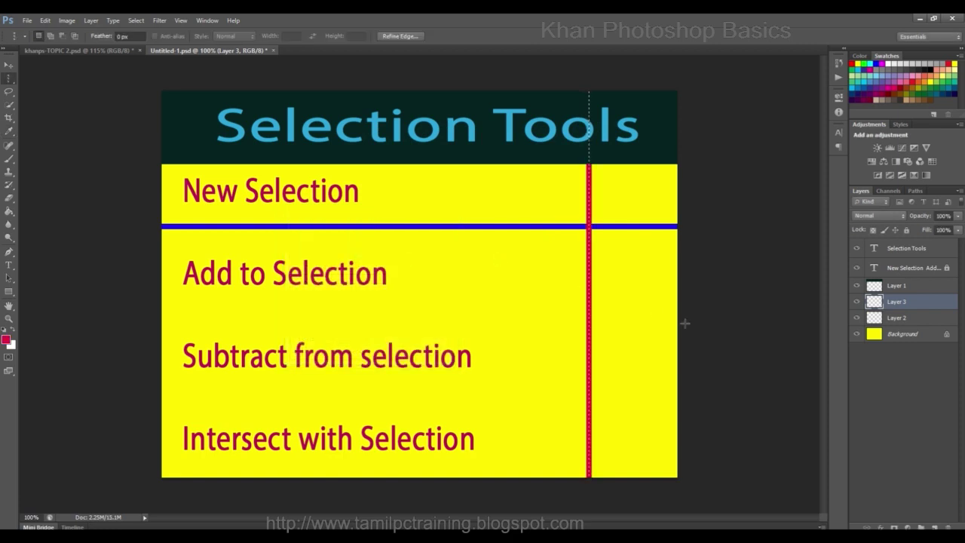
Deselect the red vertical line.
right_click(640, 307)
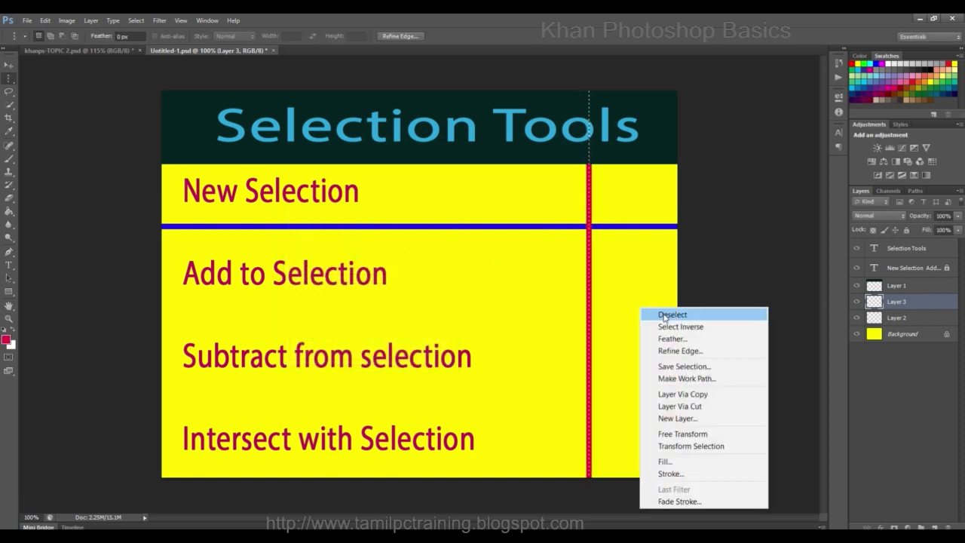
left_click(664, 315)
left_click(10, 66)
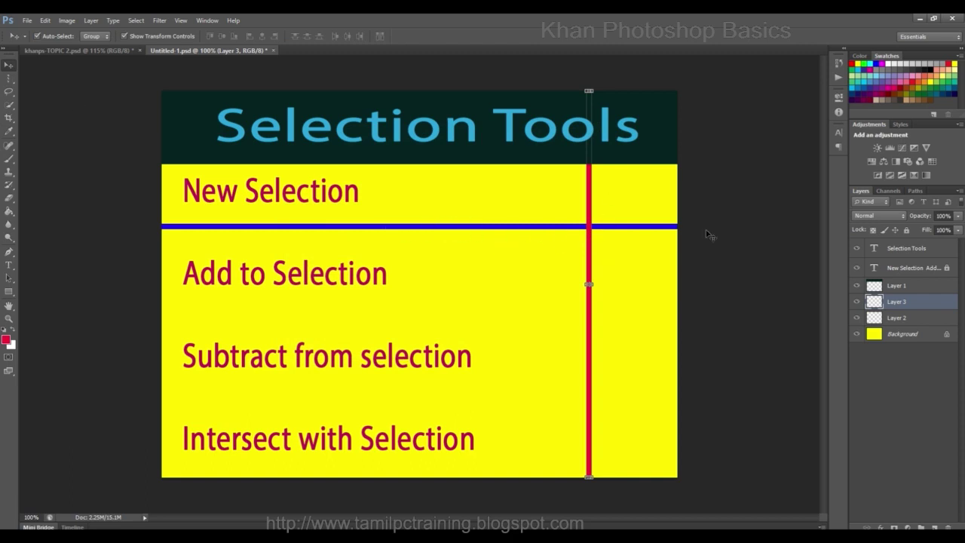
Alt-drag two blue line copies below Add to Selection and Subtract from selection.
left_click(693, 290)
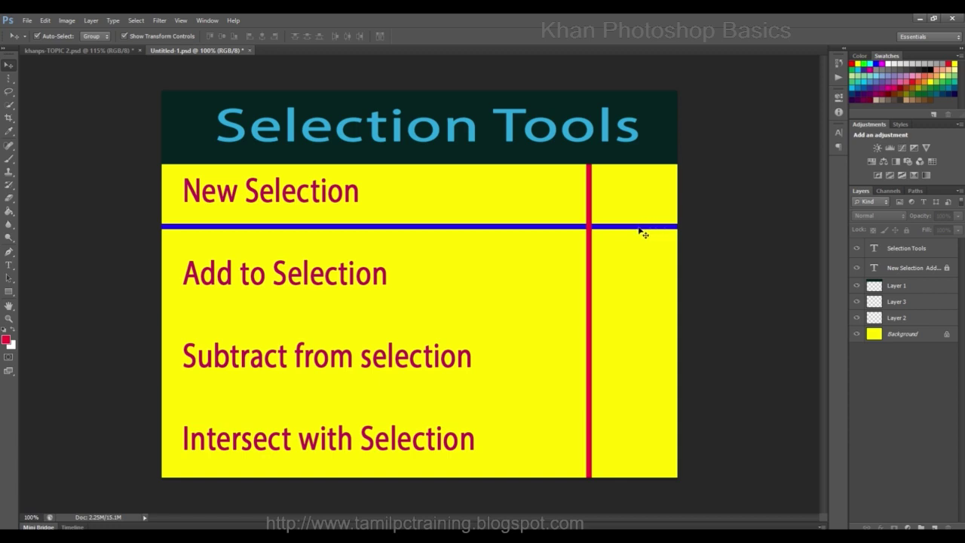
left_click(640, 226)
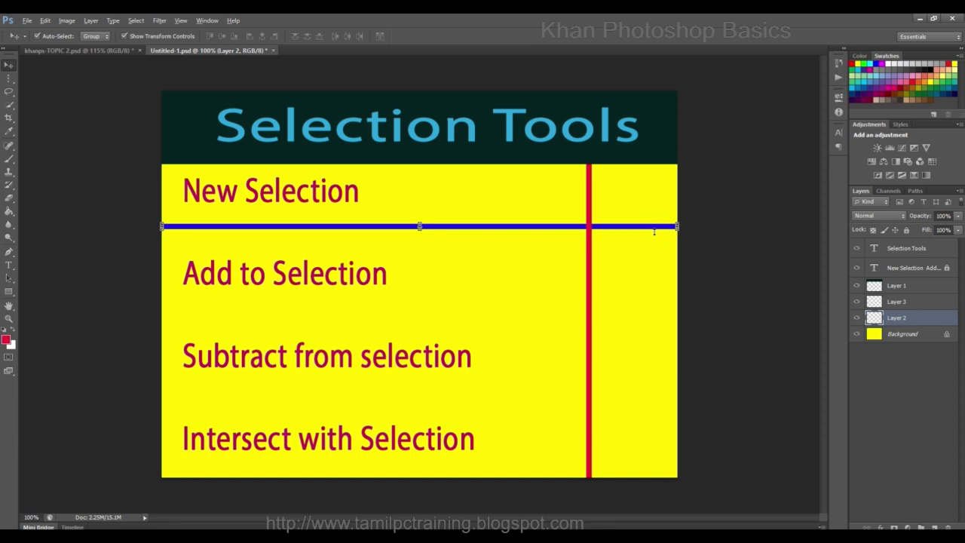
key("alt")
key("alt")
mouse_move(654, 226)
left_mouse_down()
mouse_move(649, 311)
mouse_move(658, 312)
left_mouse_up()
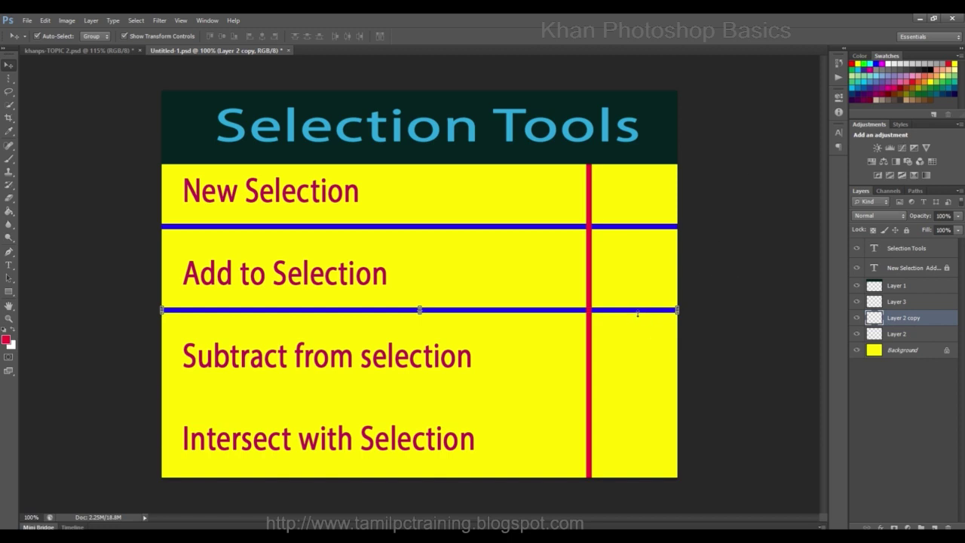
left_click_drag(632, 313, 635, 404)
Duplicate the red vertical line twice, placing copies to its right and left.
left_click(715, 381)
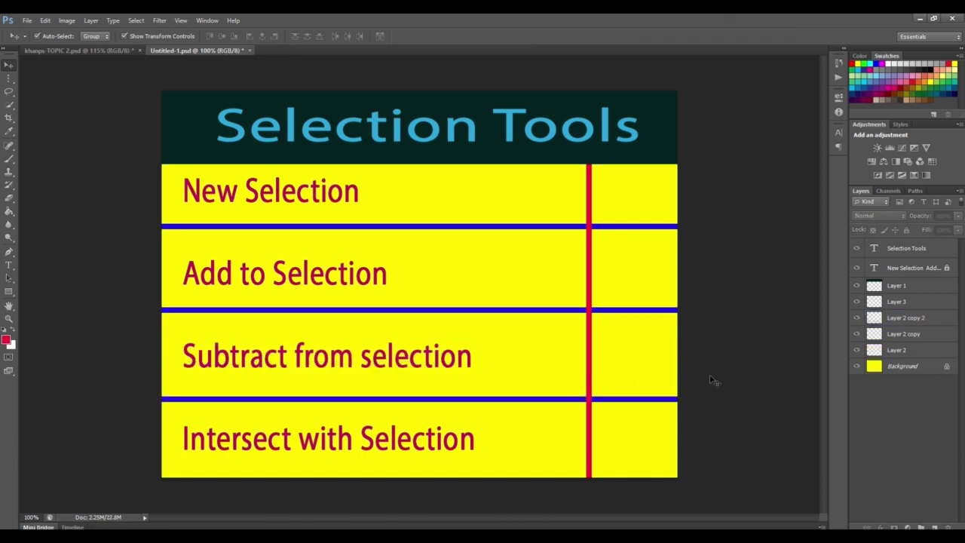
left_click_drag(591, 346, 647, 351)
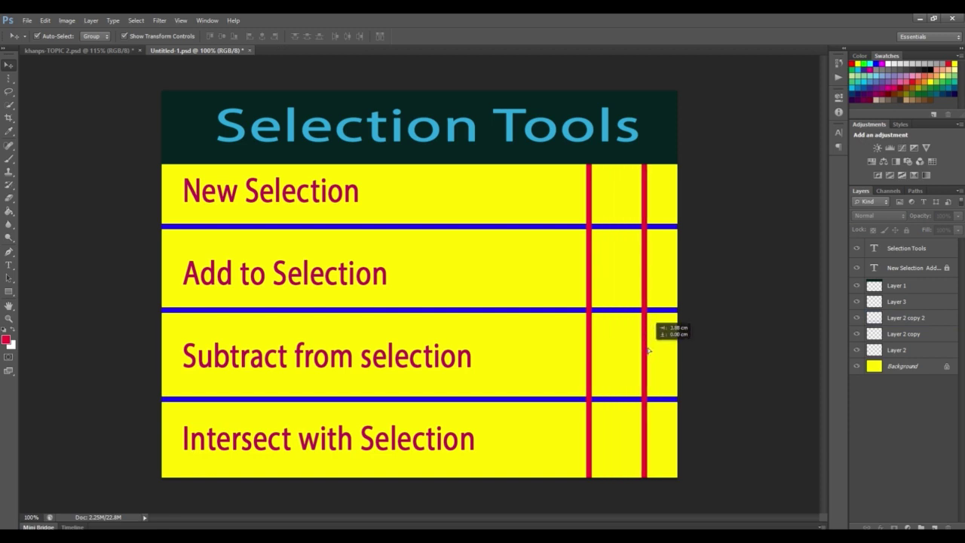
left_click_drag(590, 348, 517, 349)
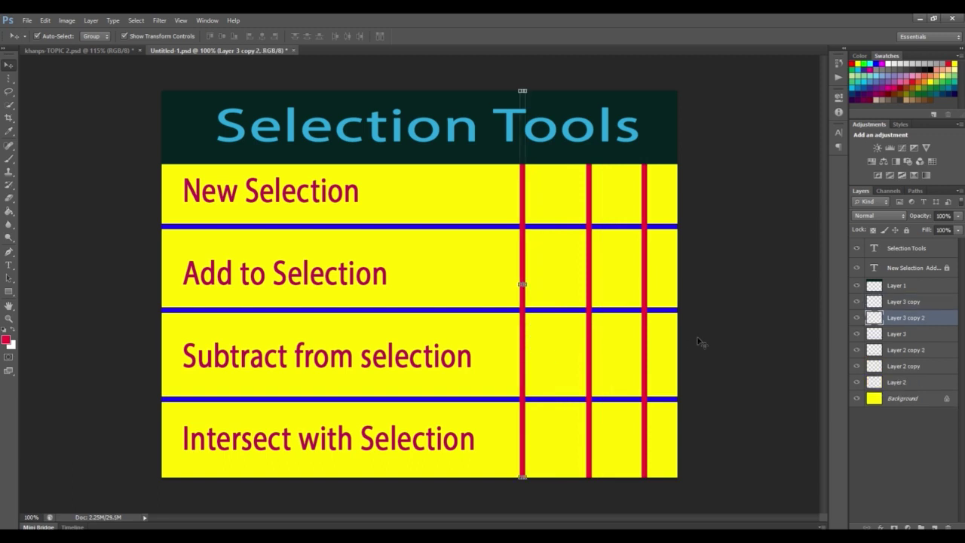
left_click(726, 321)
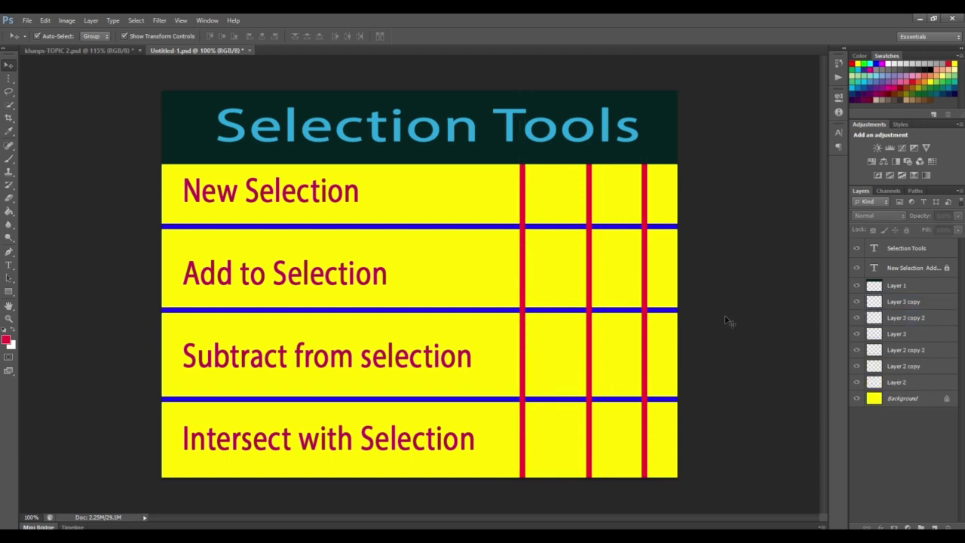